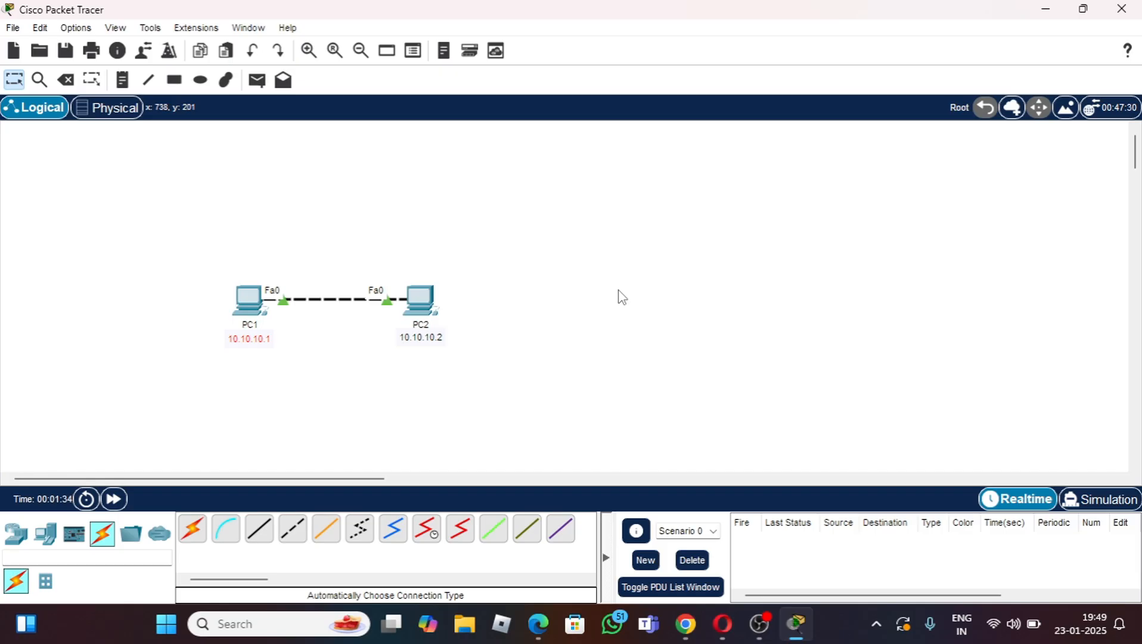
Step: Open PC1's IP configuration and set its static IPv4 address to 10.10.10.1
left_click(477, 255)
mouse_move(237, 287)
left_click(249, 298)
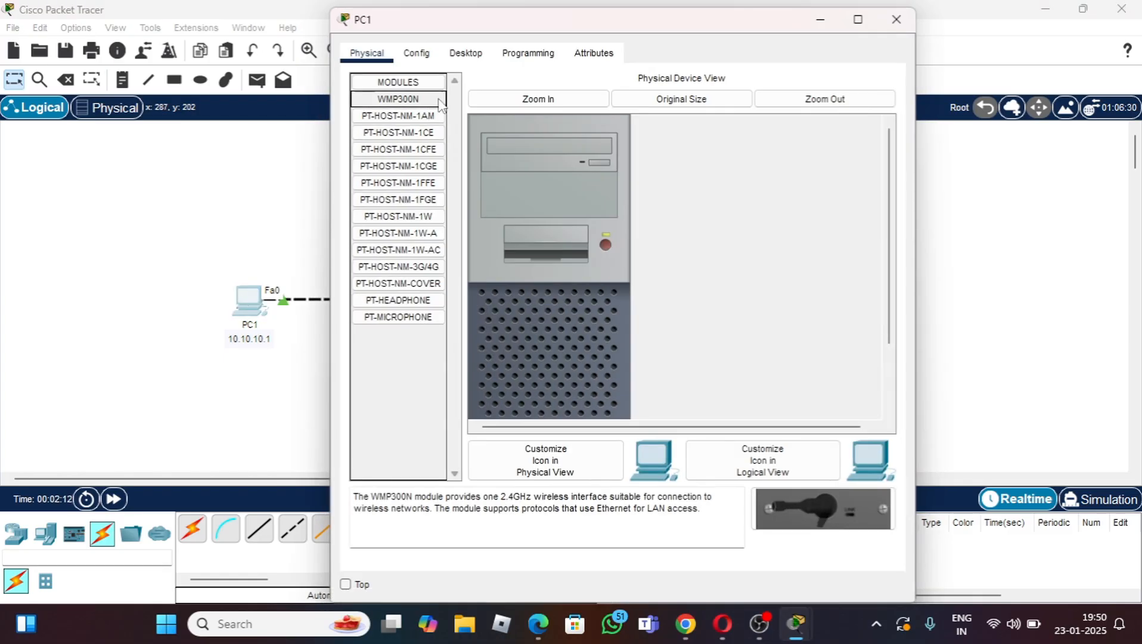
left_click(466, 53)
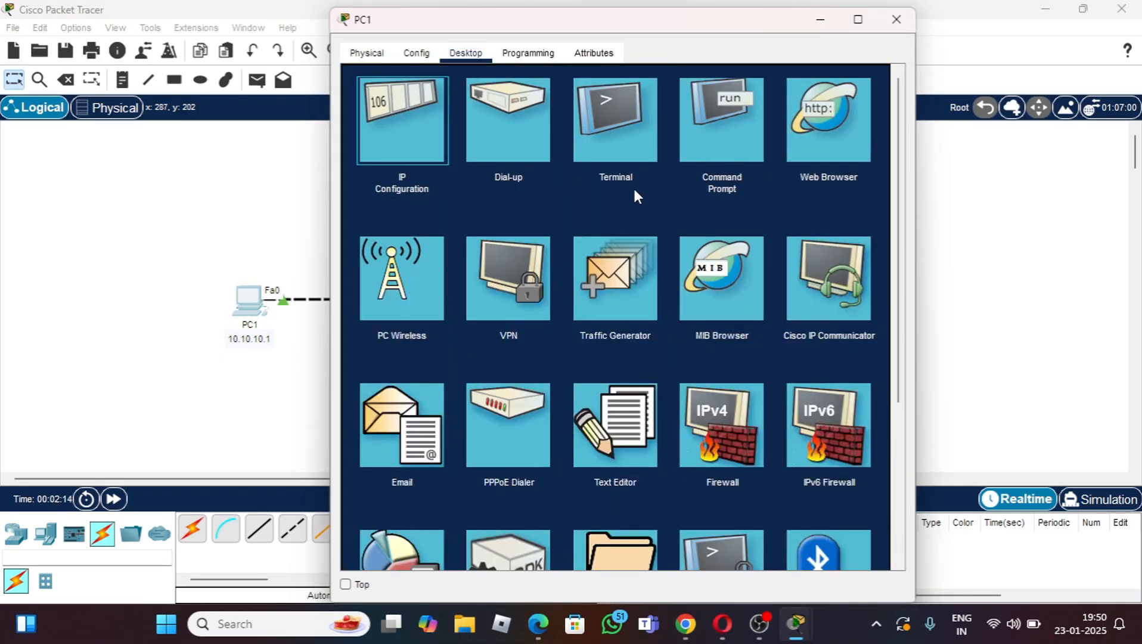
type("10.01.10")
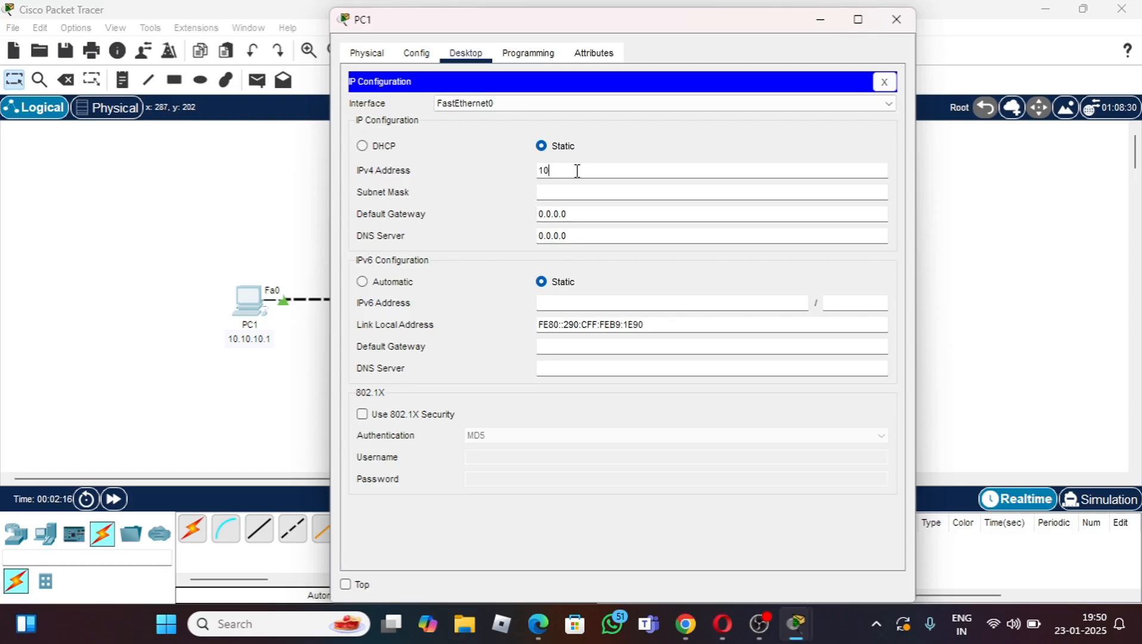
key("BackSpace")
key("BackSpace")
key("BackSpace")
key("BackSpace")
key("BackSpace")
type("10.10.1")
Step: Set PC1's subnet mask to 255.255.255.0 and close its configuration window
left_click(577, 190)
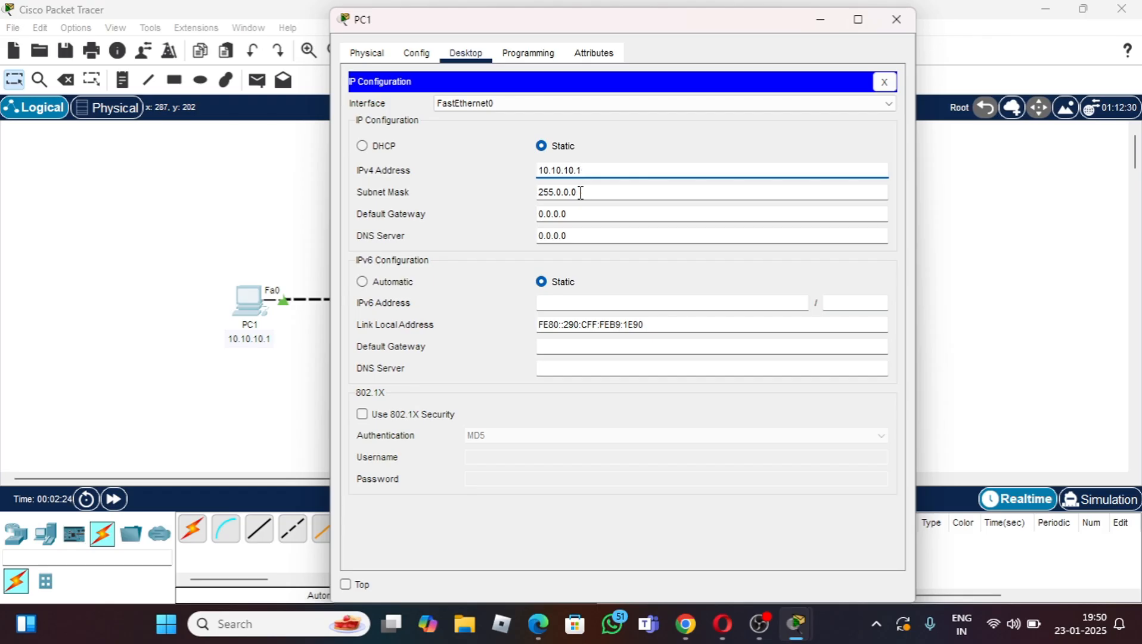
left_click(579, 191)
key("BackSpace")
key("BackSpace")
key("BackSpace")
key("BackSpace")
key("BackSpace")
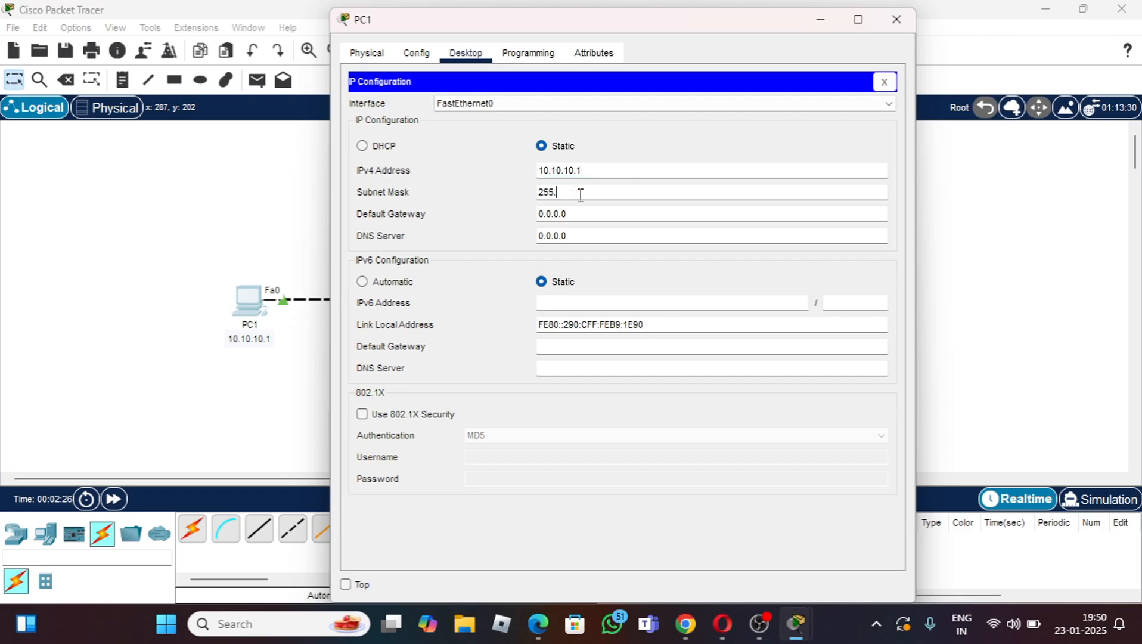
type("255.255.0")
left_click_drag(540, 196, 619, 202)
left_click(896, 19)
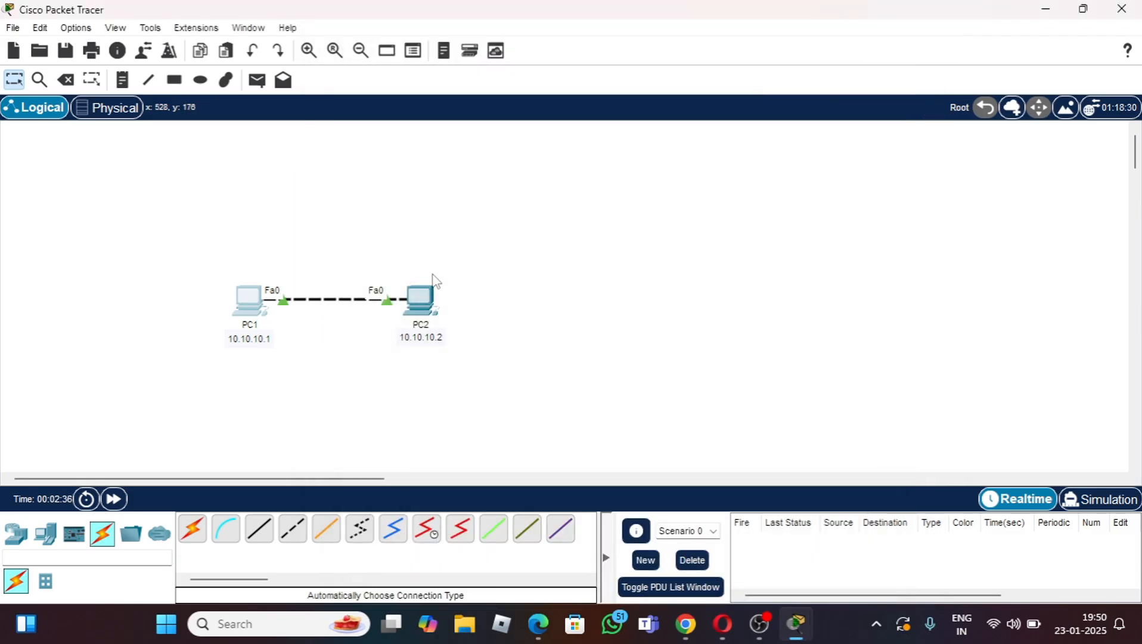
Step: Open PC2's IP configuration and set its static IPv4 address to 10.10.10.2
left_click(423, 296)
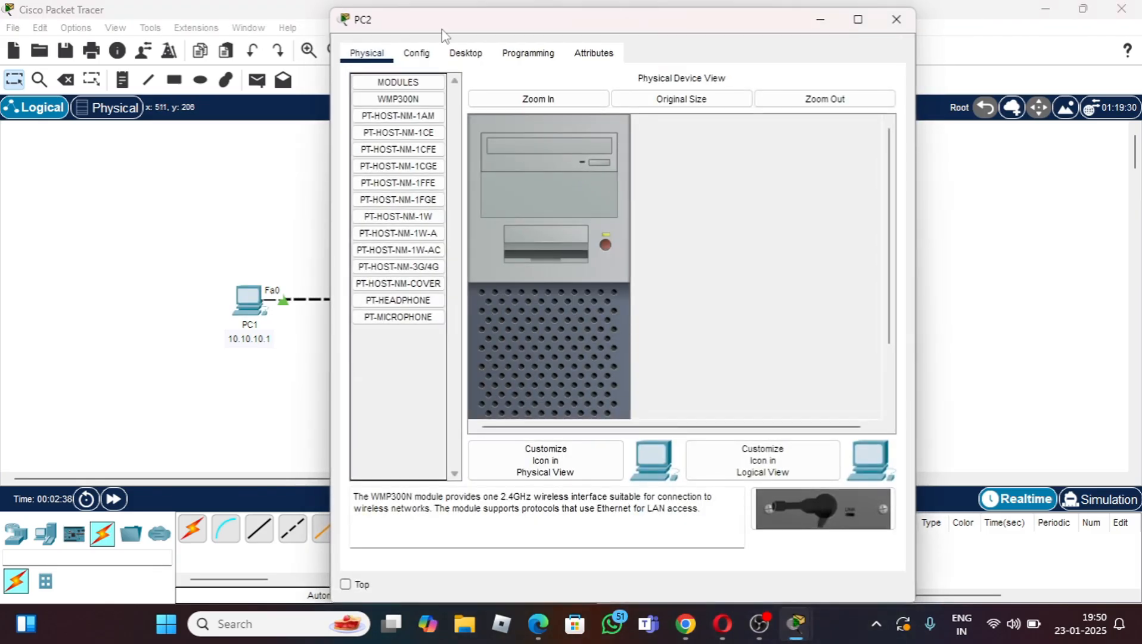
left_click(465, 52)
left_click(406, 120)
left_click(633, 175)
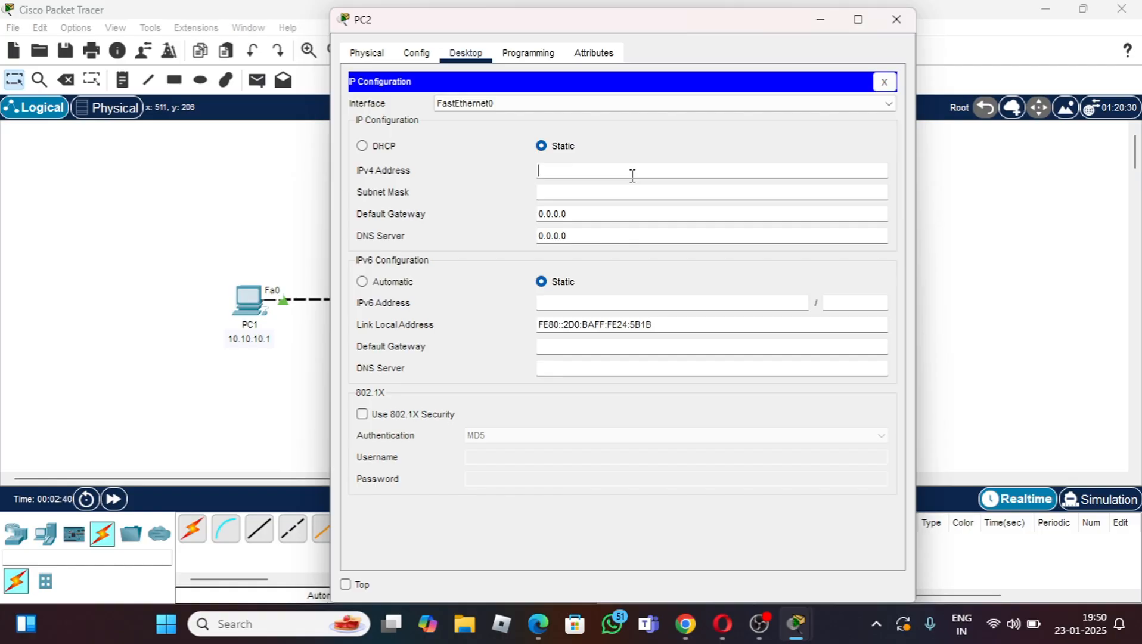
type("10.10.10.2")
Step: Set PC2's subnet mask to 255.255.255.0 and close its configuration window
left_click(606, 190)
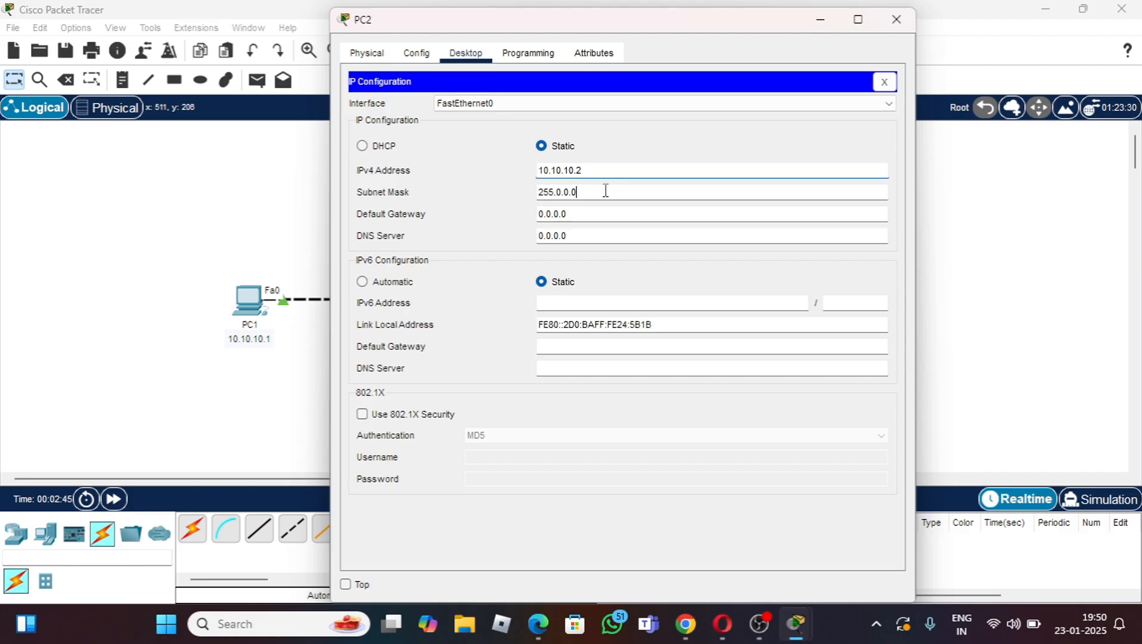
key("BackSpace")
key("BackSpace")
key("BackSpace")
key("BackSpace")
key("BackSpace")
key("BackSpace")
key("BackSpace")
key("BackSpace")
key("BackSpace")
type("255.255.255.0")
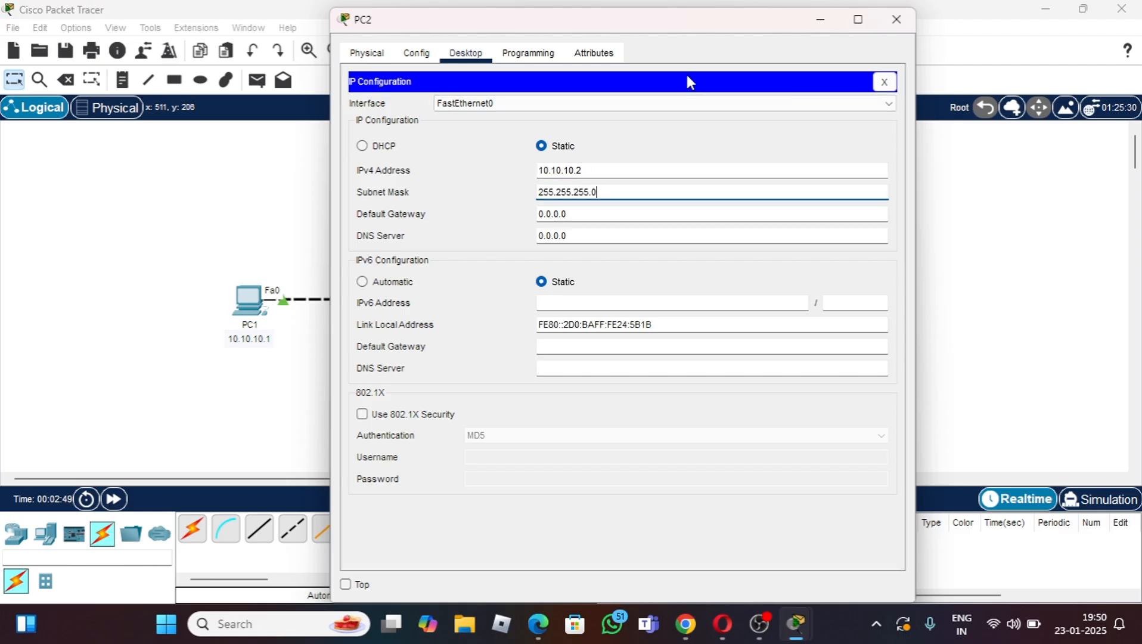
left_click(896, 21)
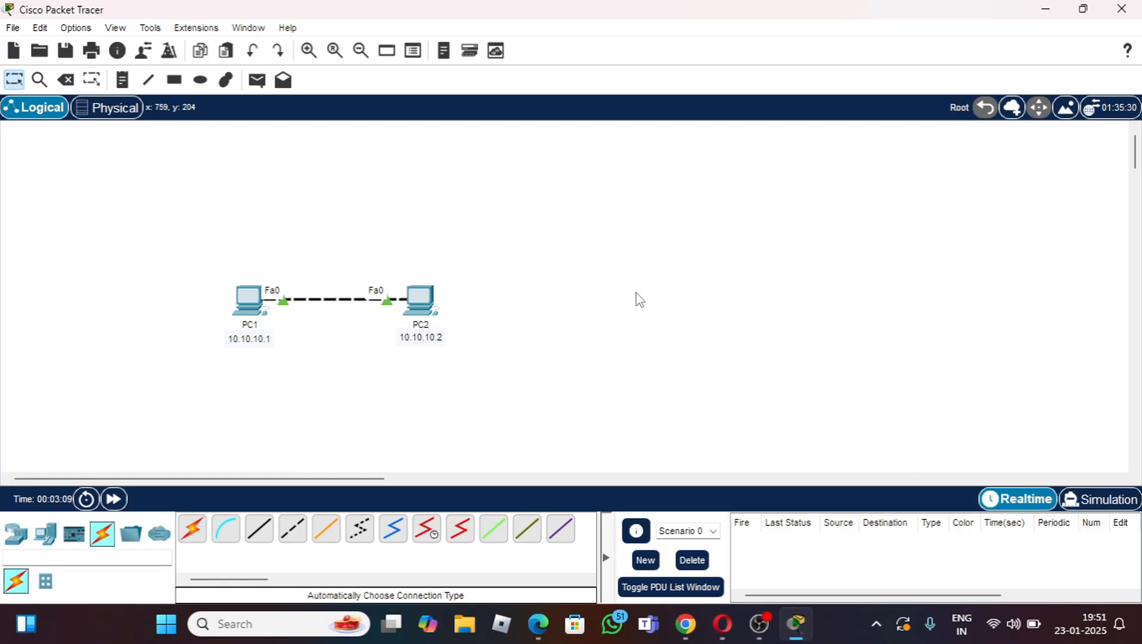
Step: Switch to Simulation mode with a widened event list and add a simple PDU from PC1 to PC2
left_click(1077, 500)
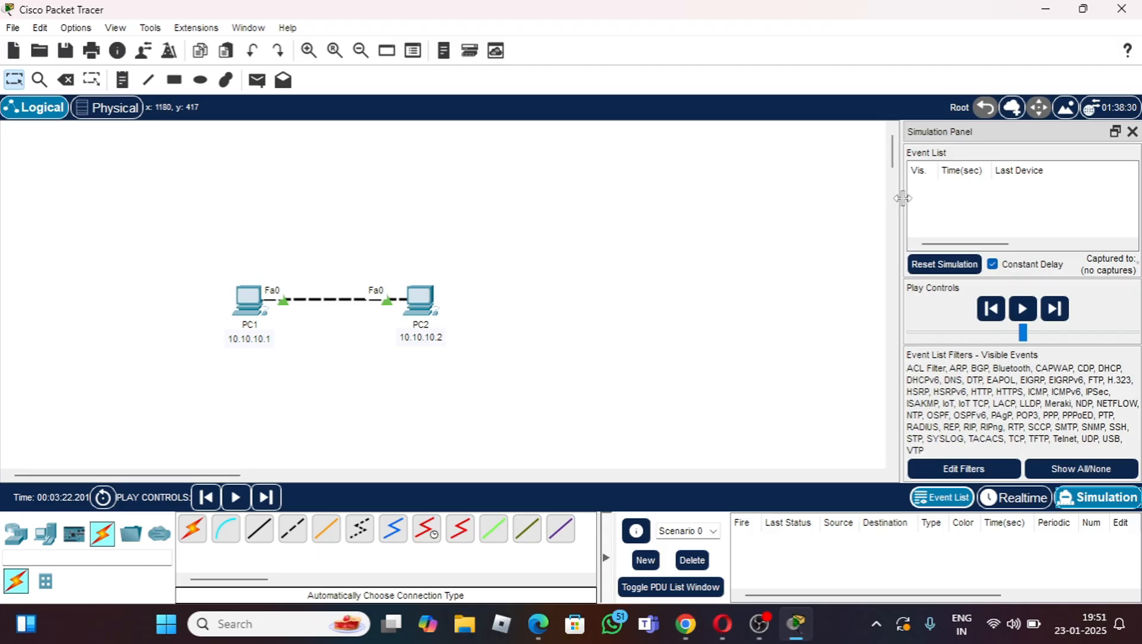
left_click_drag(900, 203, 528, 206)
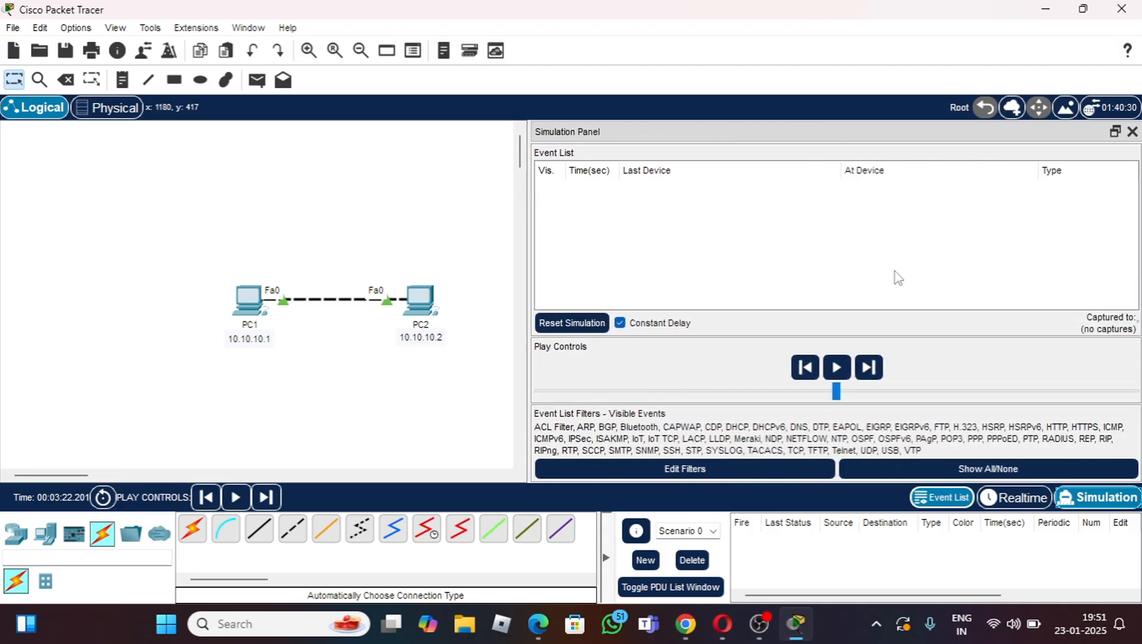
left_click(255, 81)
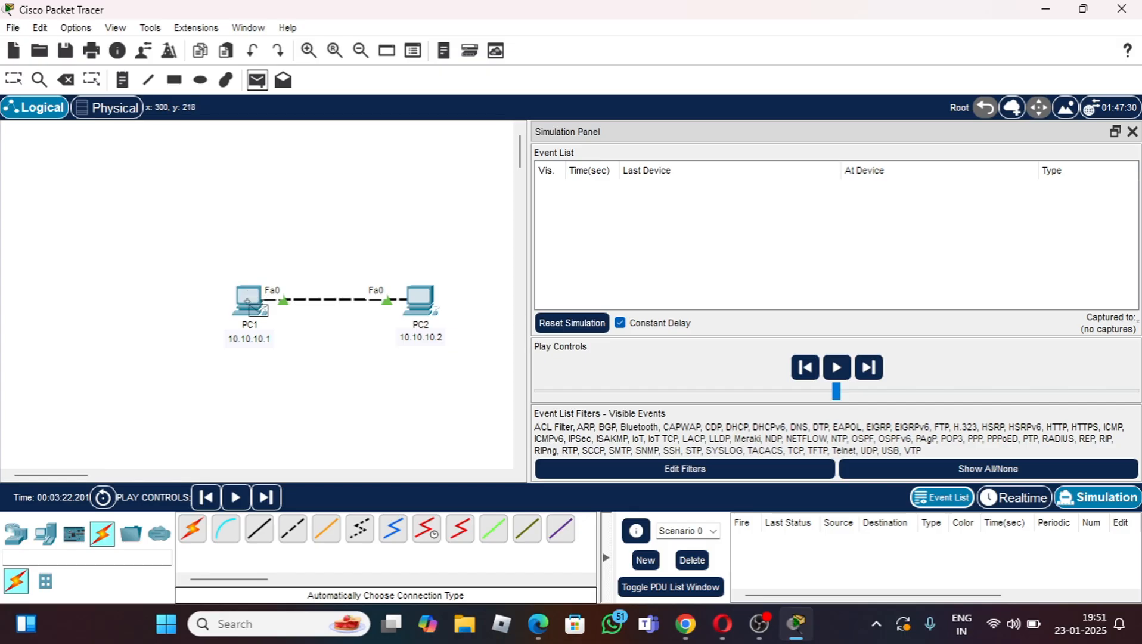
left_click(257, 310)
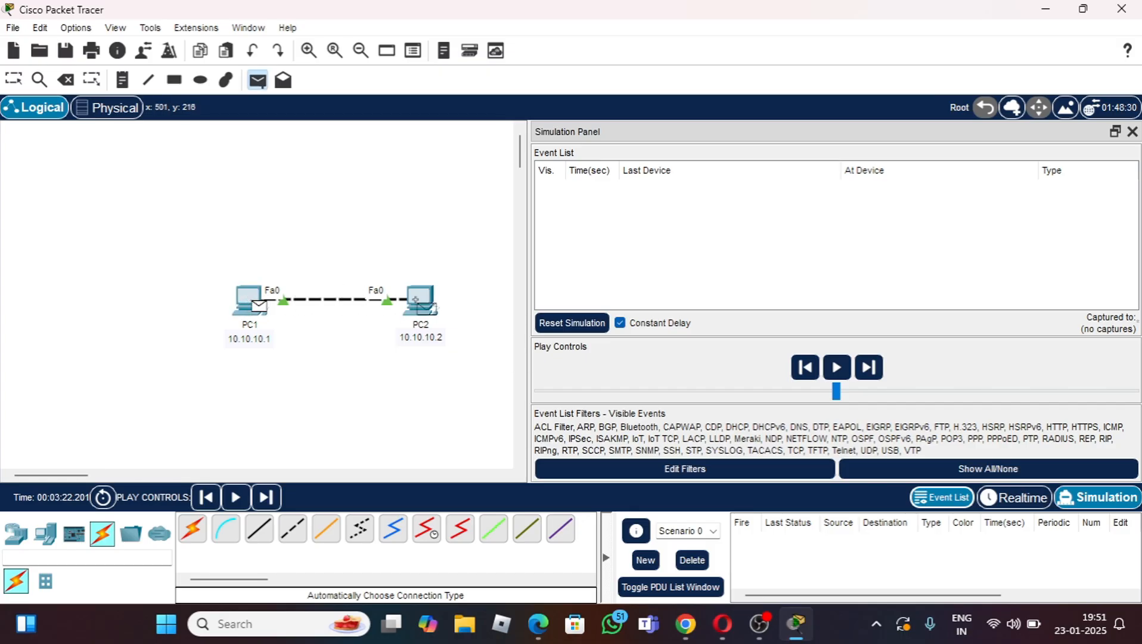
left_click(420, 307)
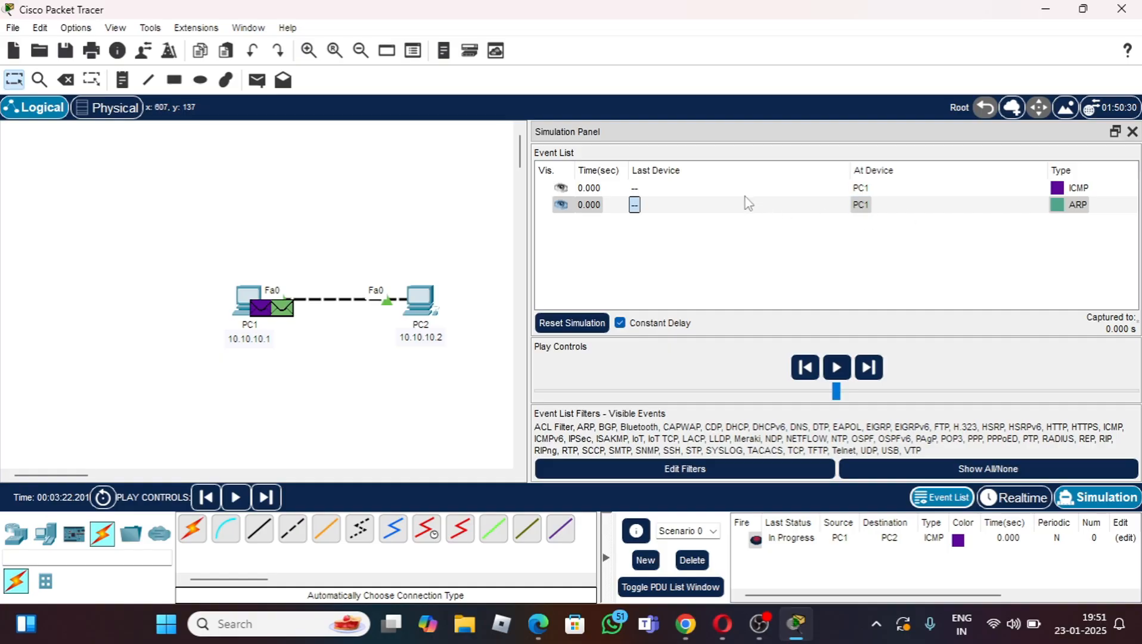
Step: Open the PDU information of the ARP event at PC1 and examine its outbound Layer 2 details
left_click(960, 209)
left_click(918, 209)
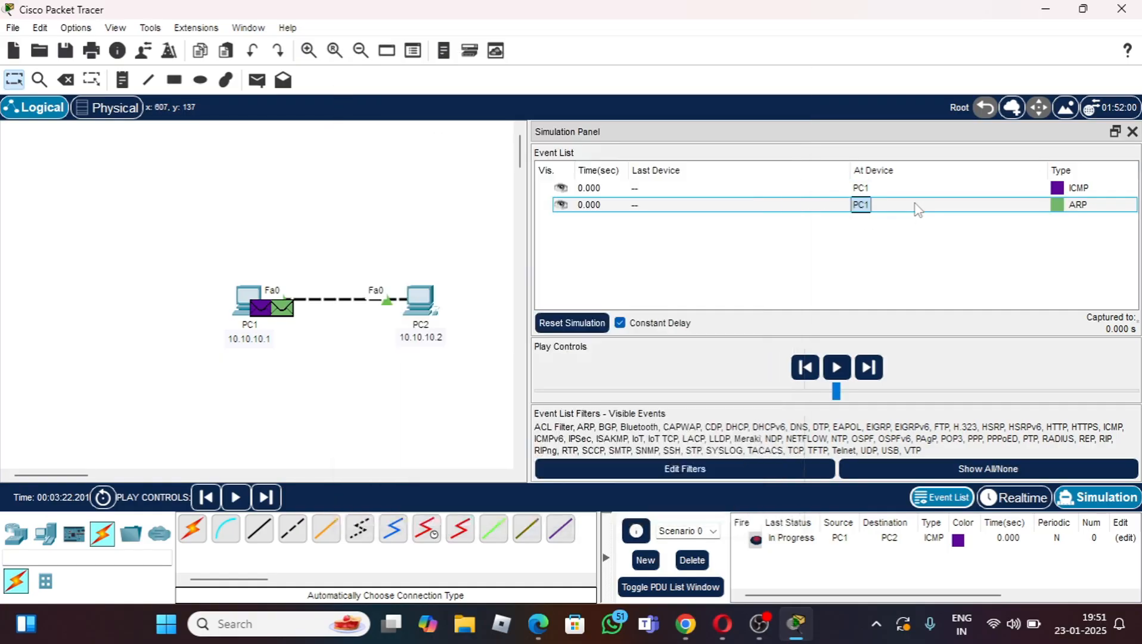
left_click(918, 208)
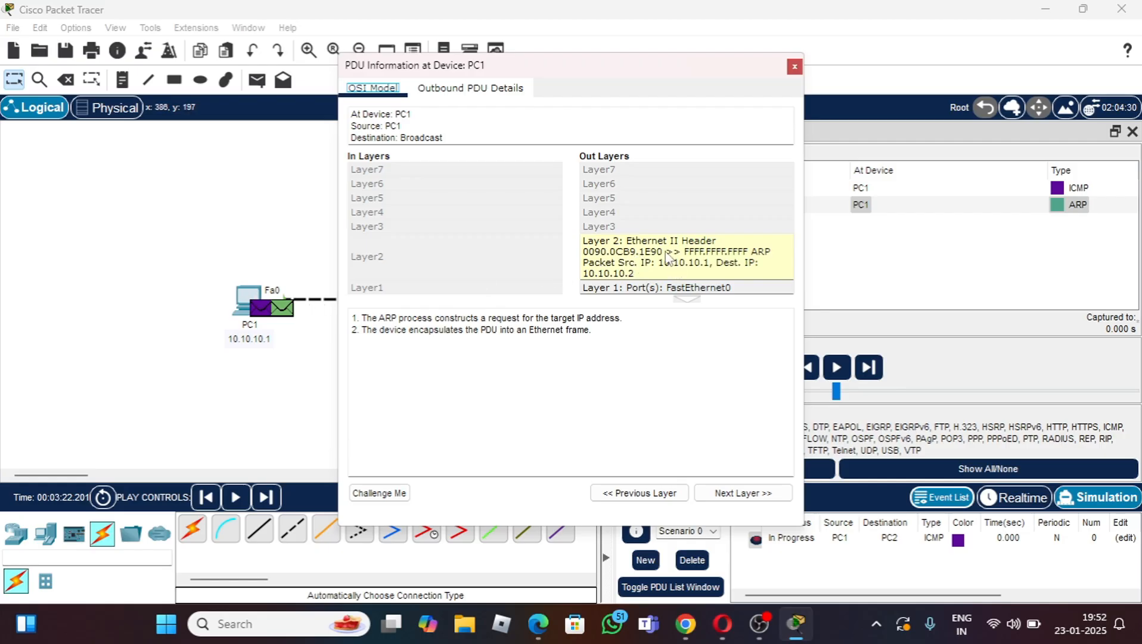
Step: Run ipconfig /all in PC1's Command Prompt to check its physical address, and close the PC1 and PDU information windows
left_click(299, 247)
left_click(255, 294)
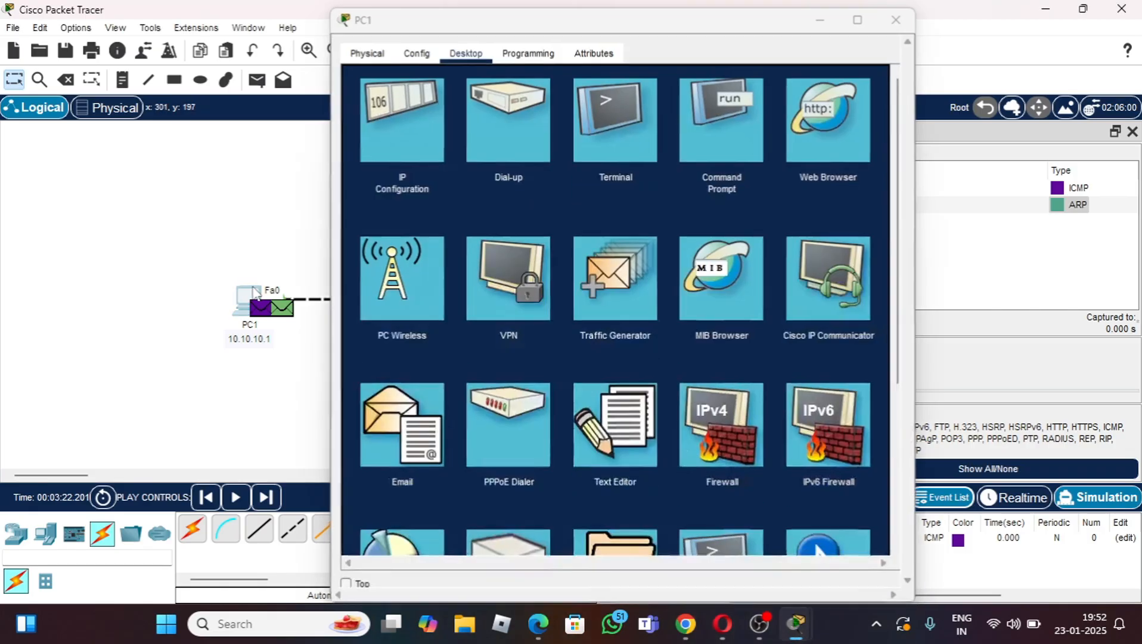
left_click(739, 109)
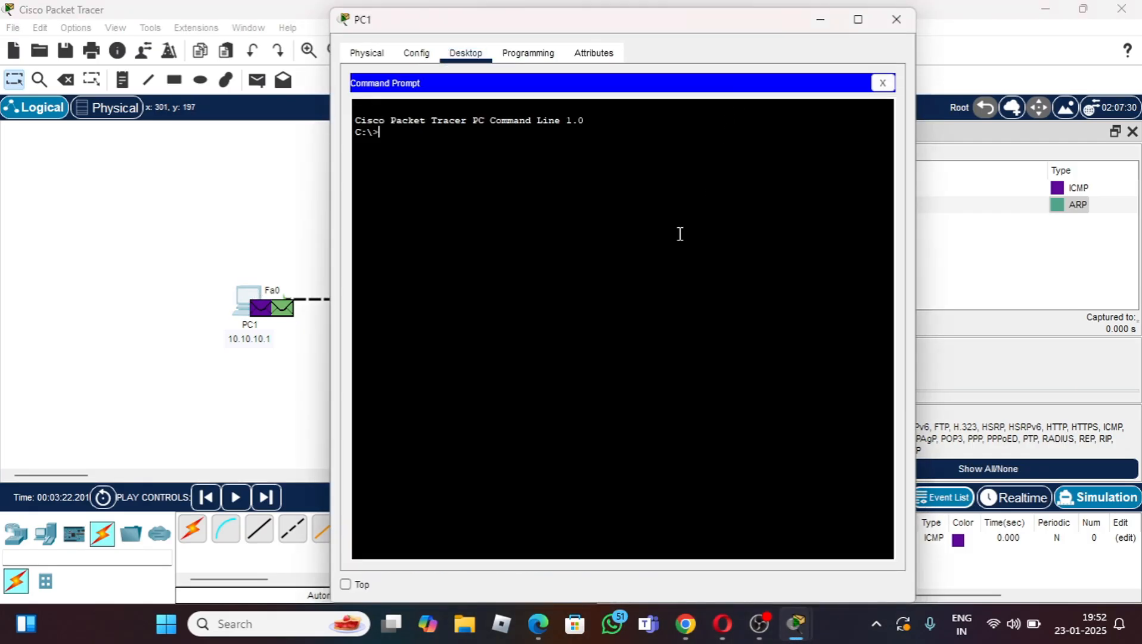
type("ipconfig /al")
key("BackSpace")
key("BackSpace")
type("ll")
key("BackSpace")
key("BackSpace")
type("all")
key("Return")
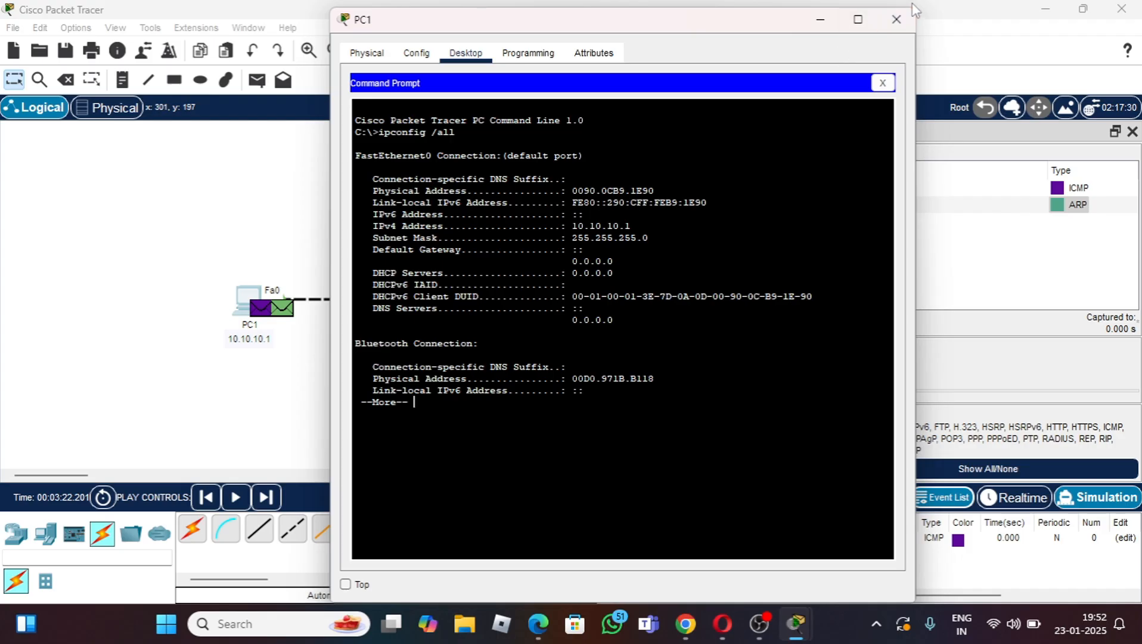
left_click(909, 22)
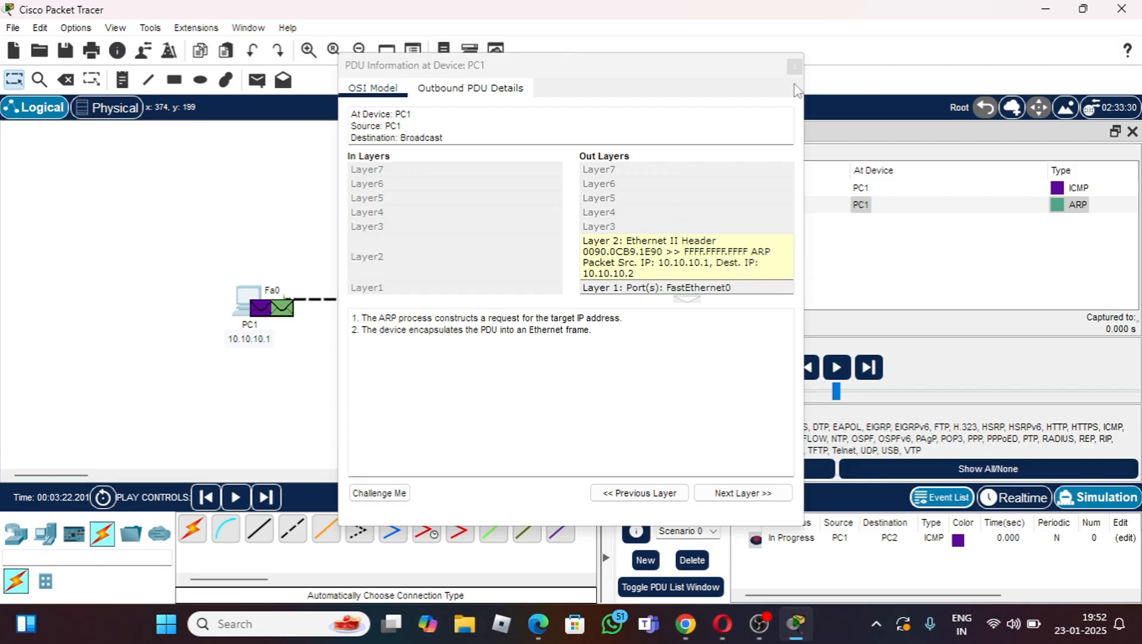
left_click(794, 66)
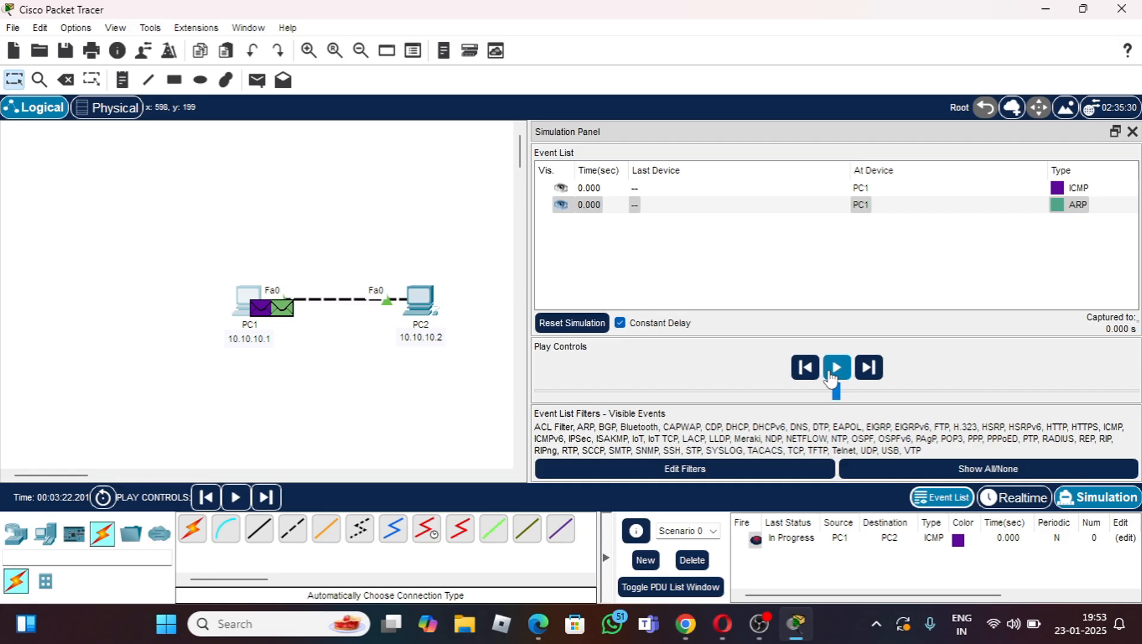
Step: Advance the simulation one event and examine the inbound and outbound Layer 2 details of the ARP PDU at PC2
left_click(865, 372)
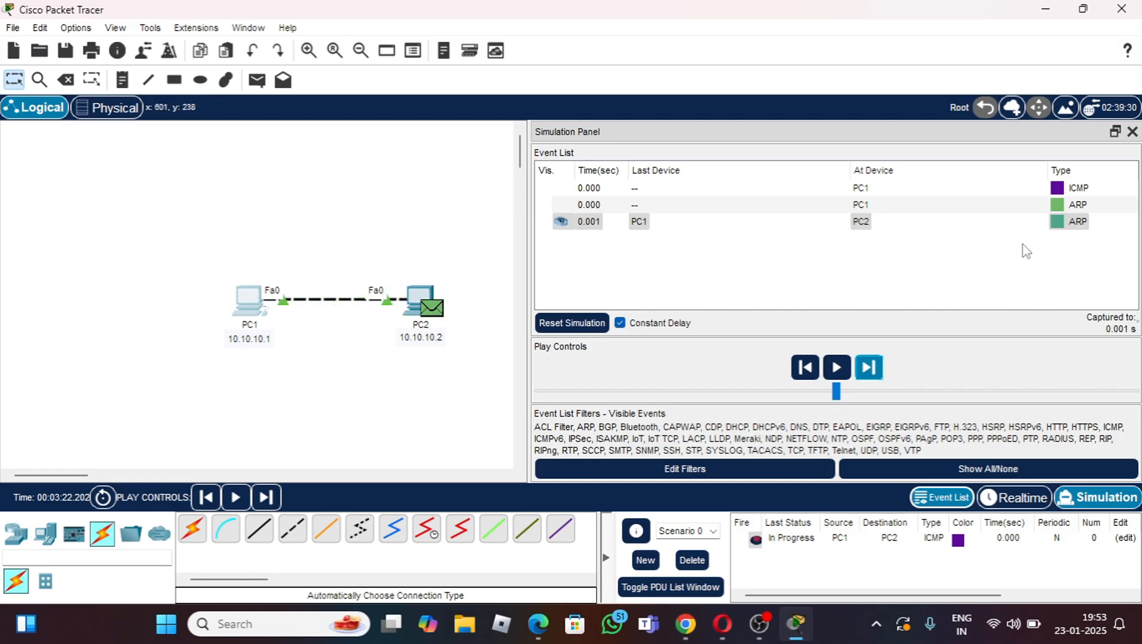
left_click(937, 223)
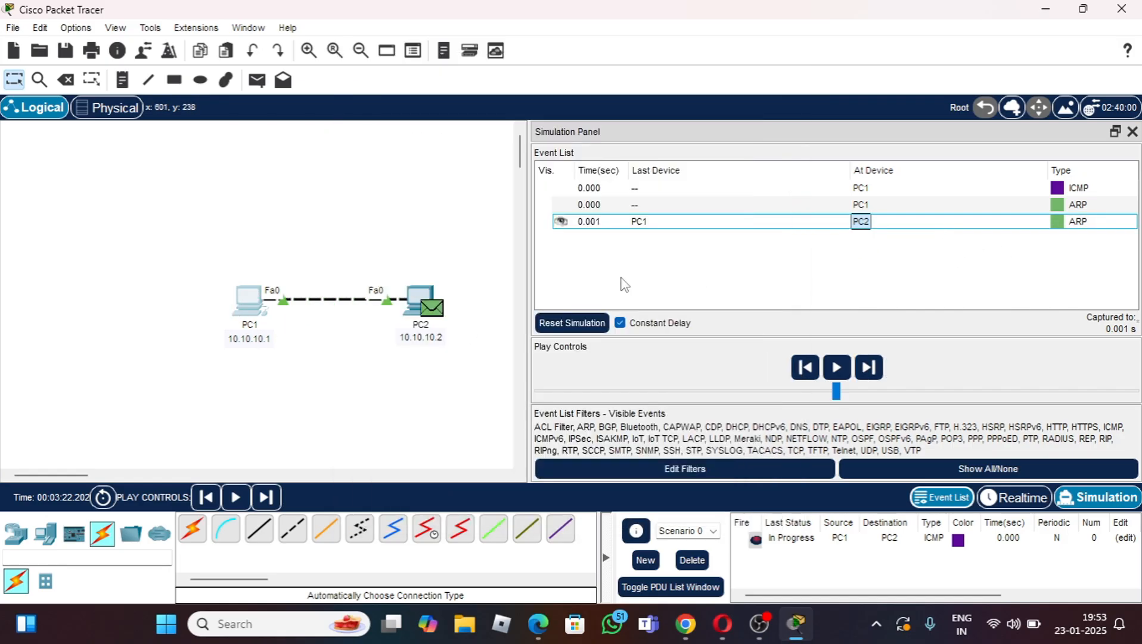
left_click(775, 221)
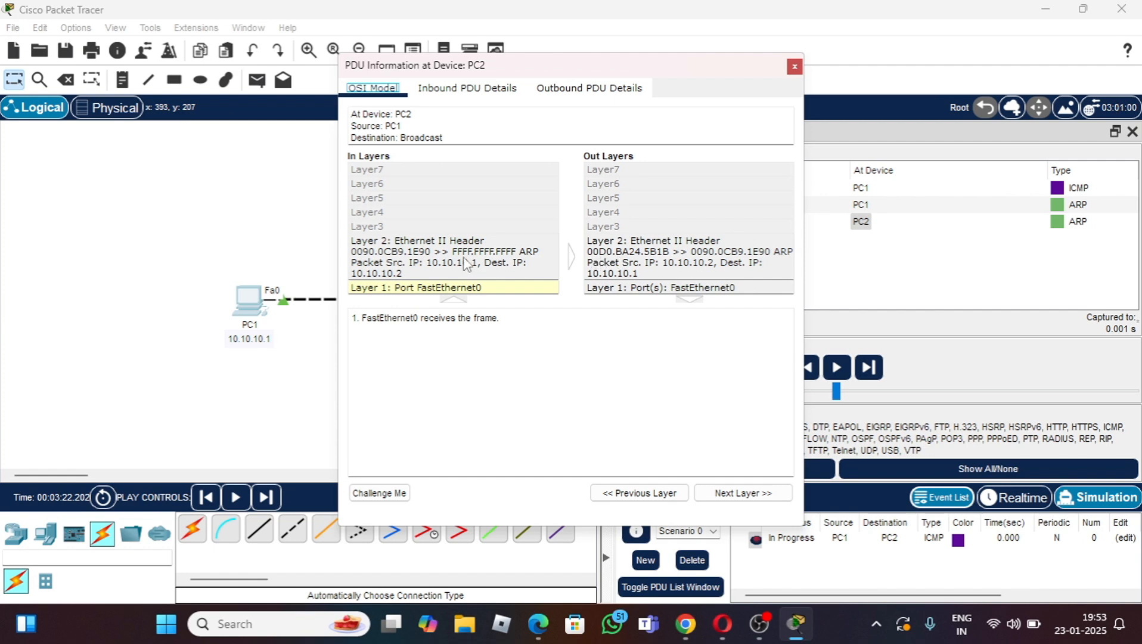
left_click(609, 257)
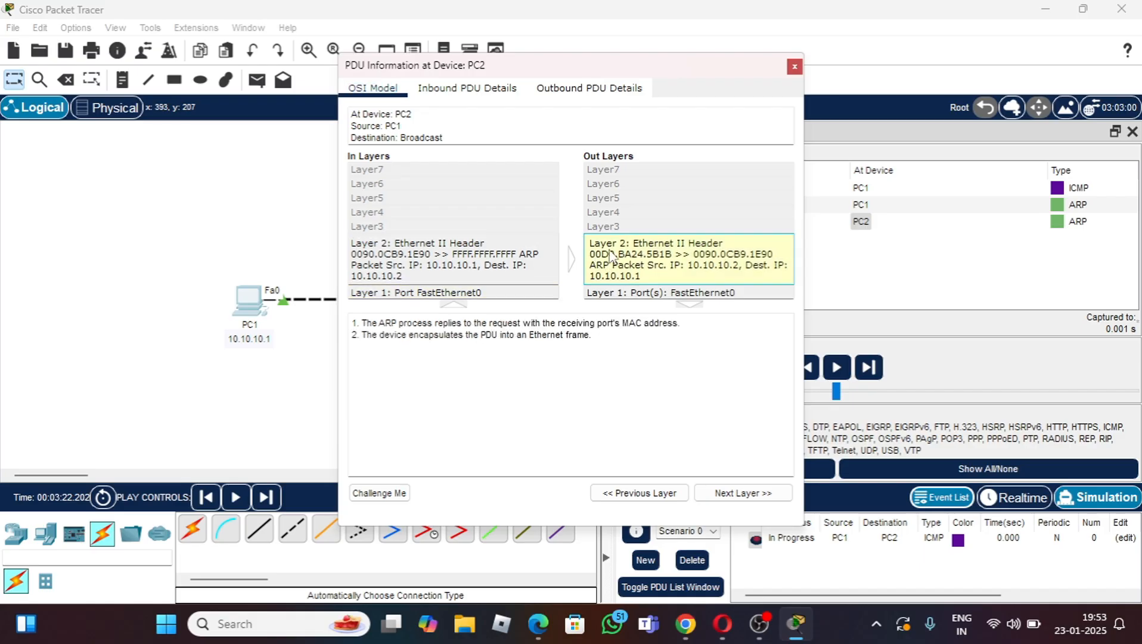
left_click(523, 245)
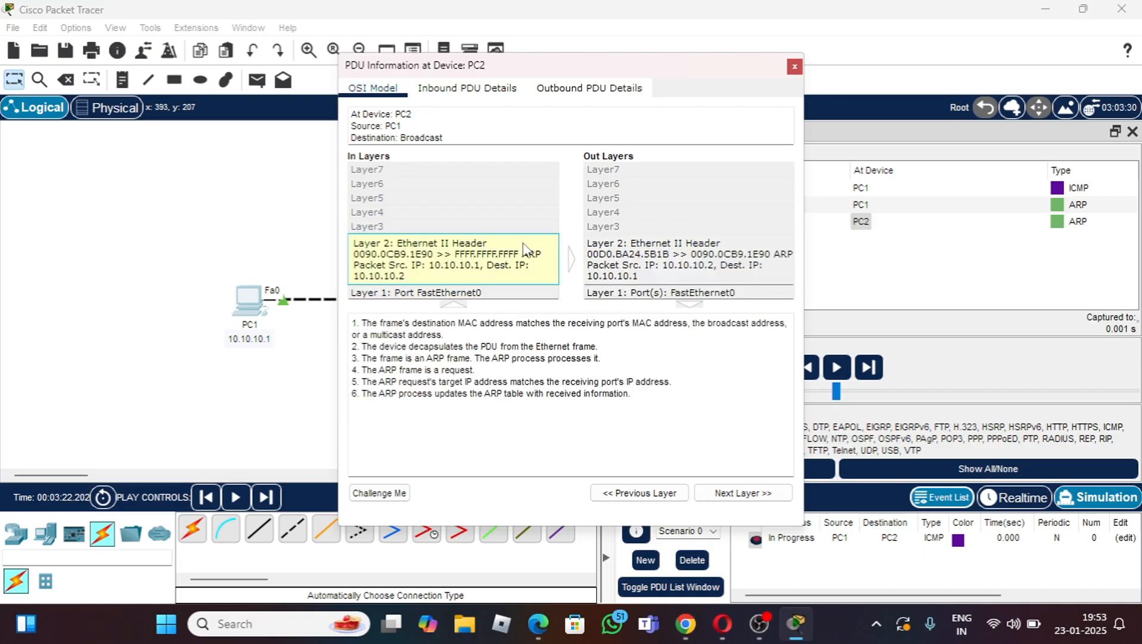
left_click(682, 254)
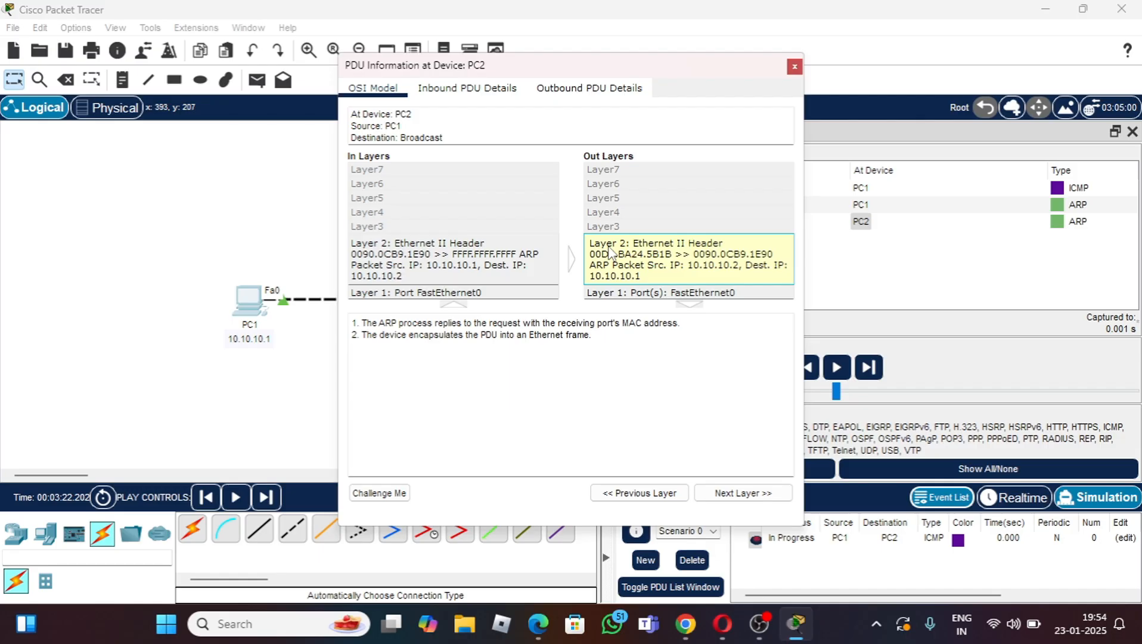
left_click(795, 66)
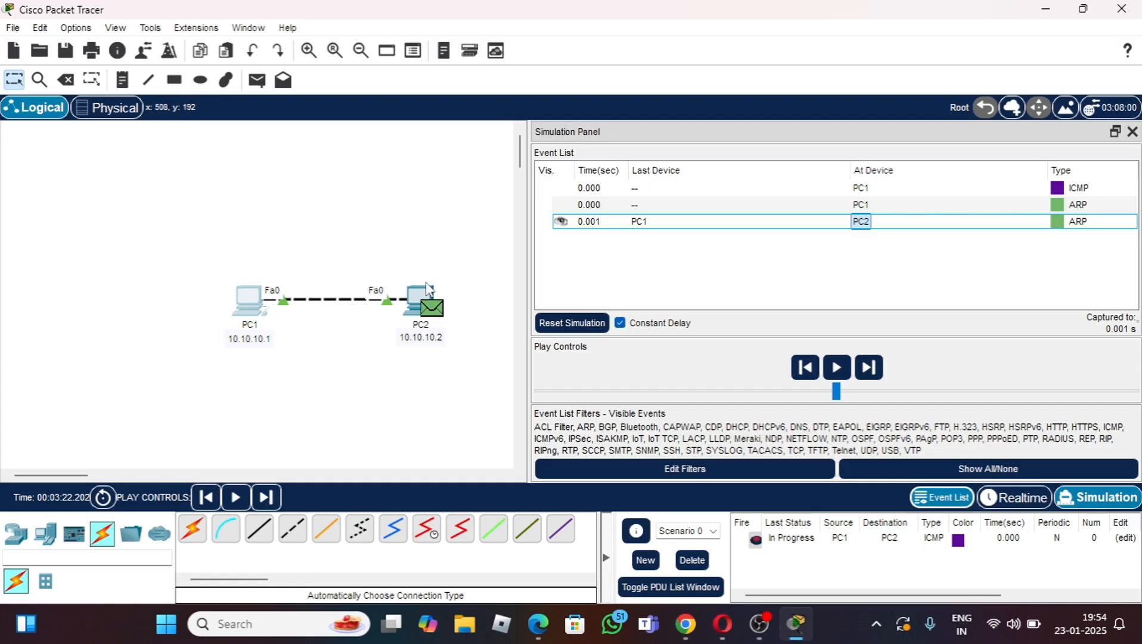
Step: Step the simulation through the ARP reply and the ICMP exchange, inspecting the ICMP PDU at PC2 before its return to PC1
left_click(868, 367)
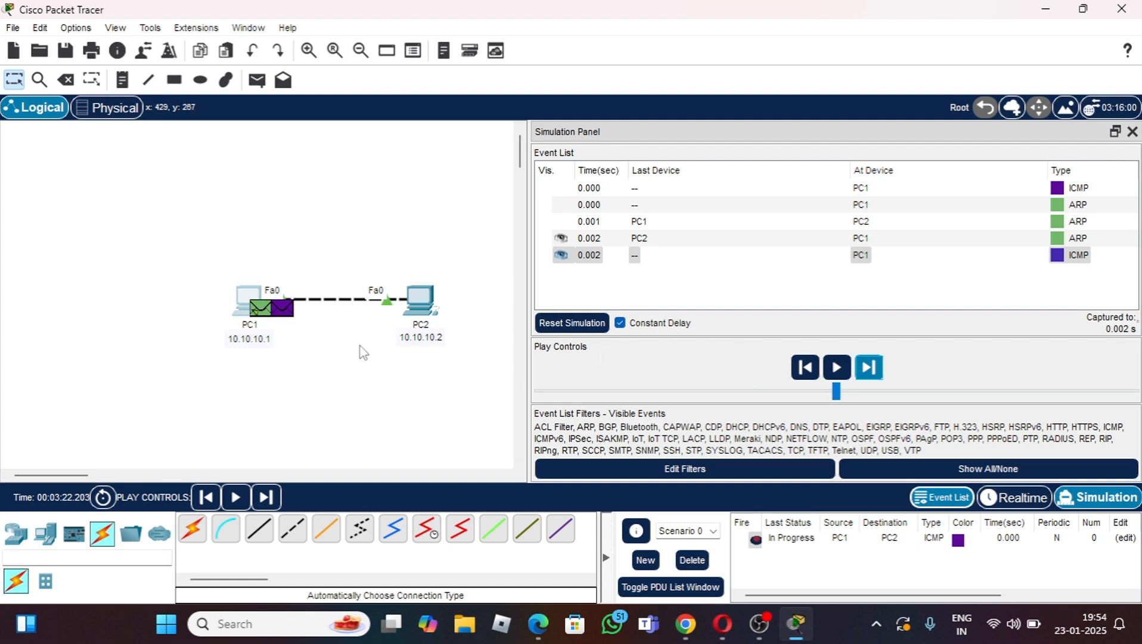
left_click(869, 367)
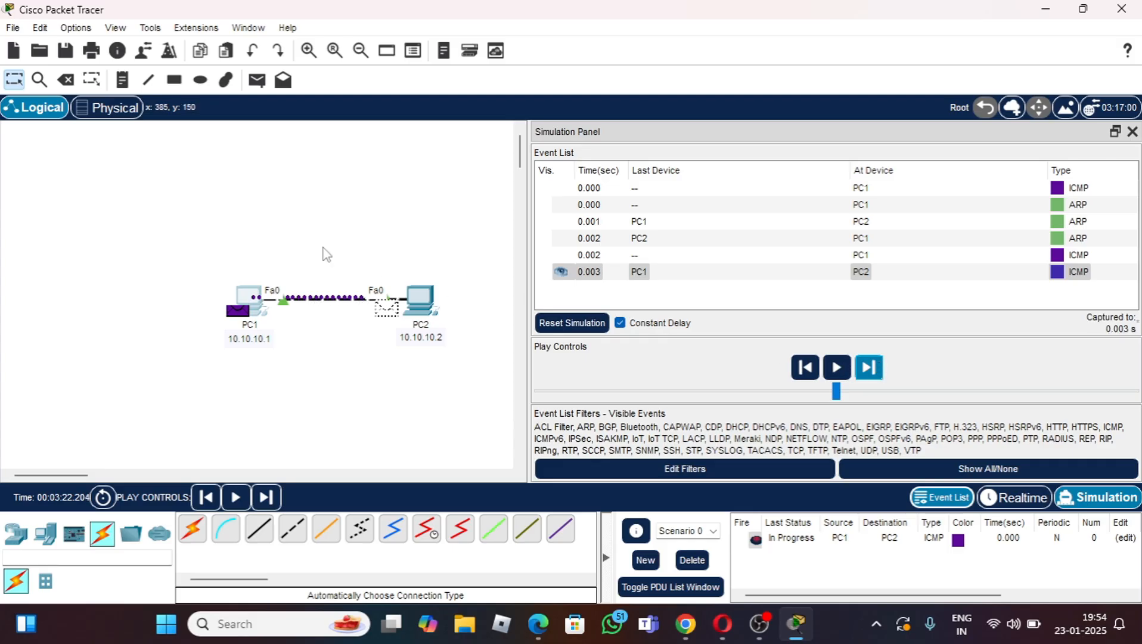
left_click(974, 273)
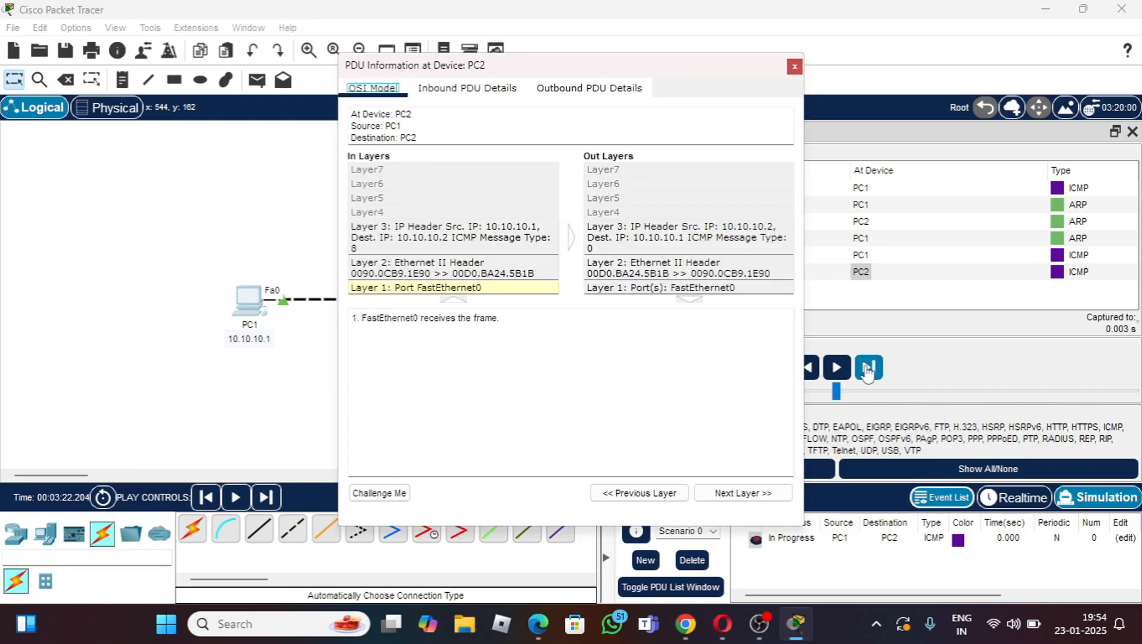
left_click(795, 66)
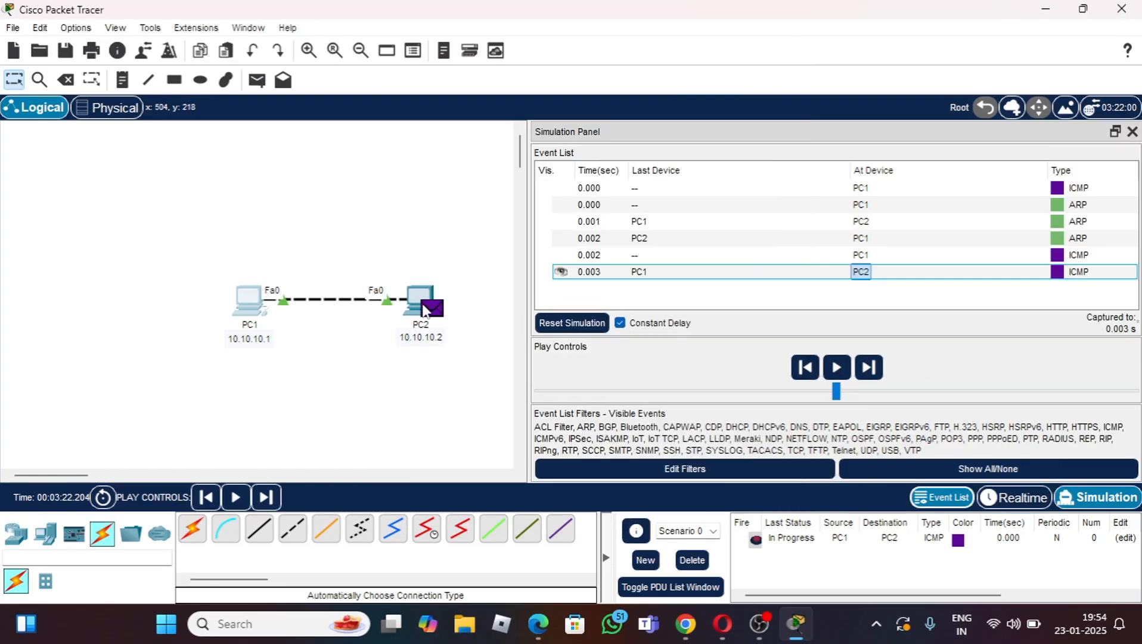
left_click(869, 367)
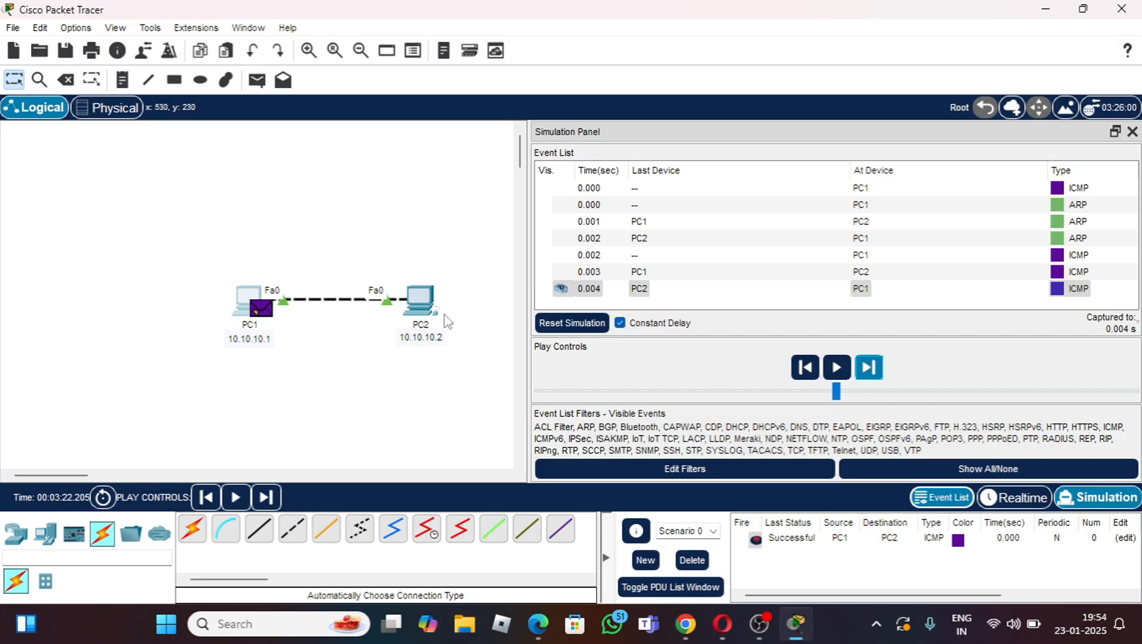
Step: Select the last ICMP event, from PC2 at PC1, in the event list and close the Simulation Panel
left_click(866, 291)
mouse_move(231, 307)
left_click(1133, 132)
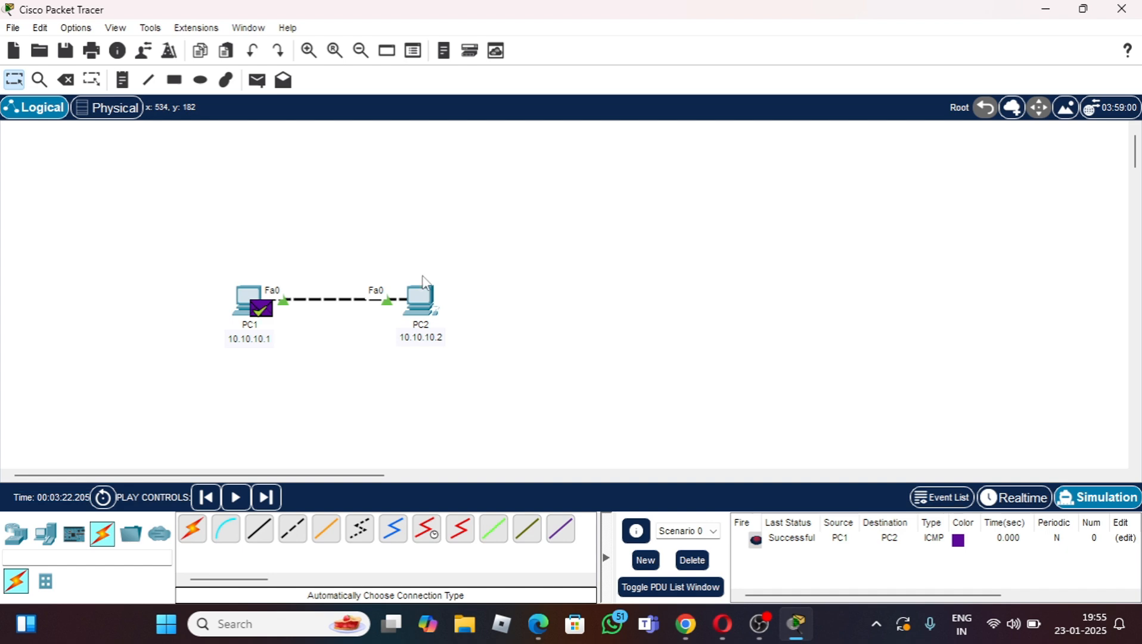
Step: Run arp -a in PC1's Command Prompt to check its ARP table, and minimize the PC1 window
left_click(253, 291)
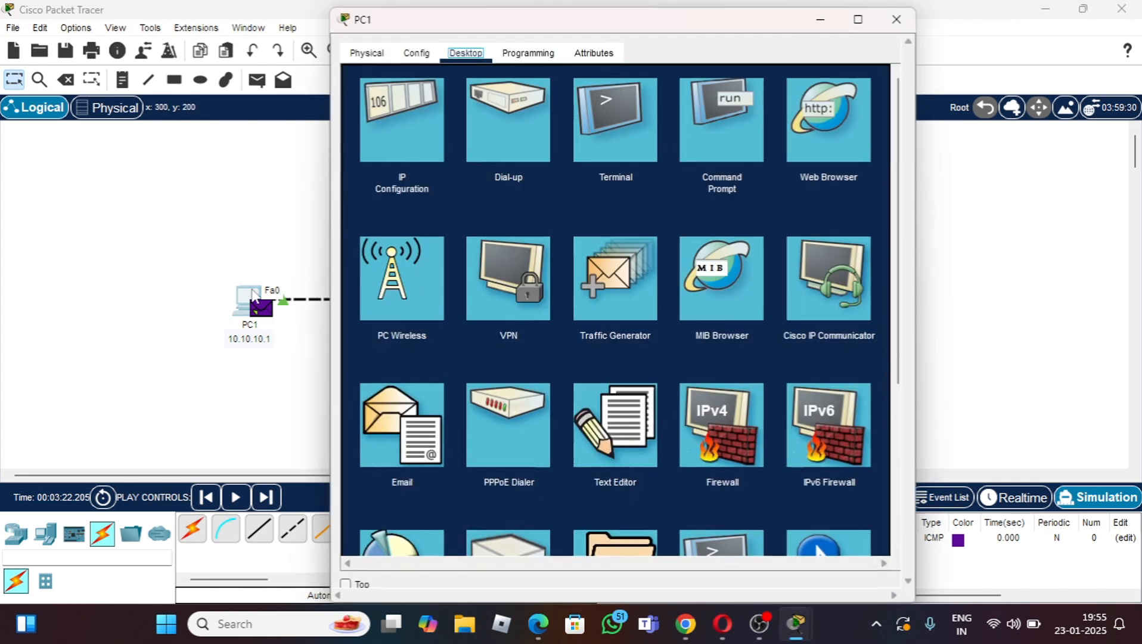
left_click(733, 120)
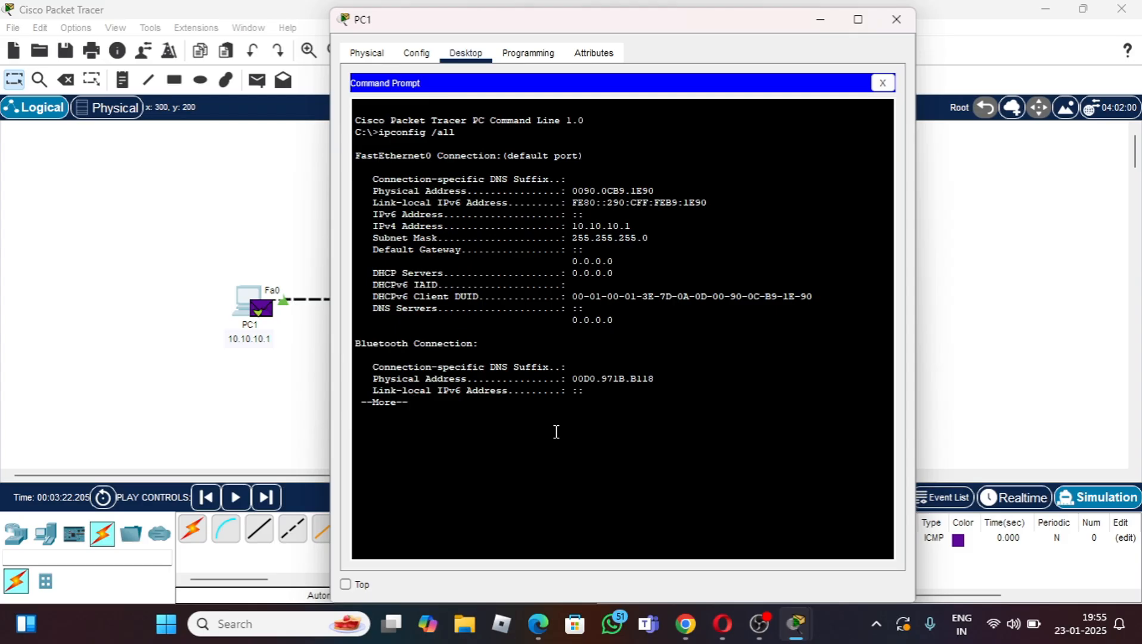
key("Return")
key("Return")
key("Return")
key("Return")
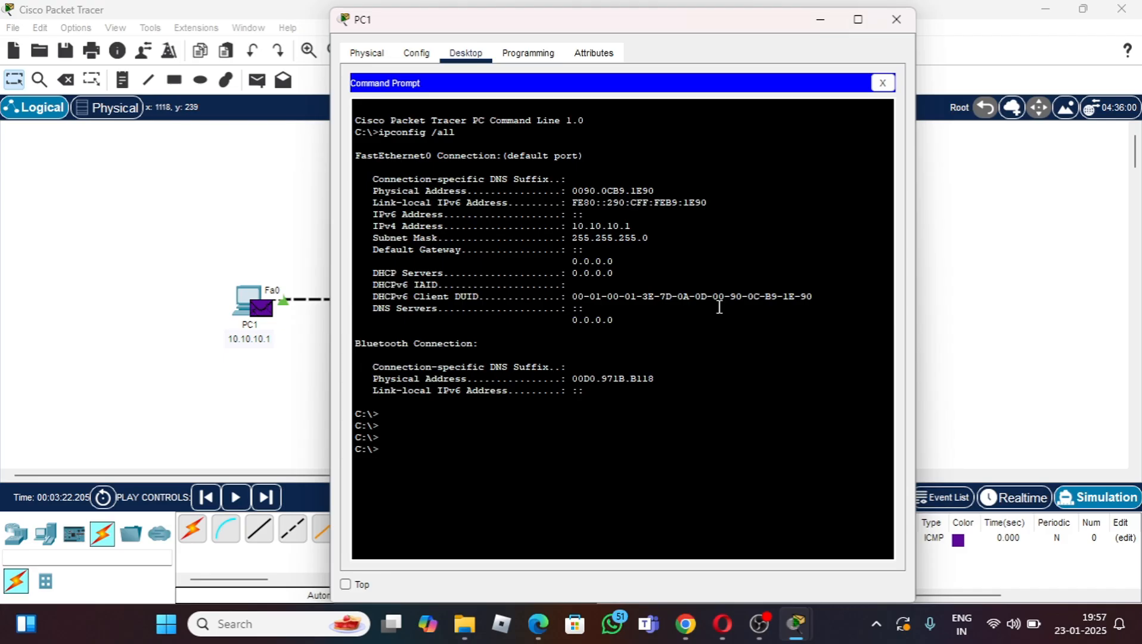
type("arp -a")
key("Return")
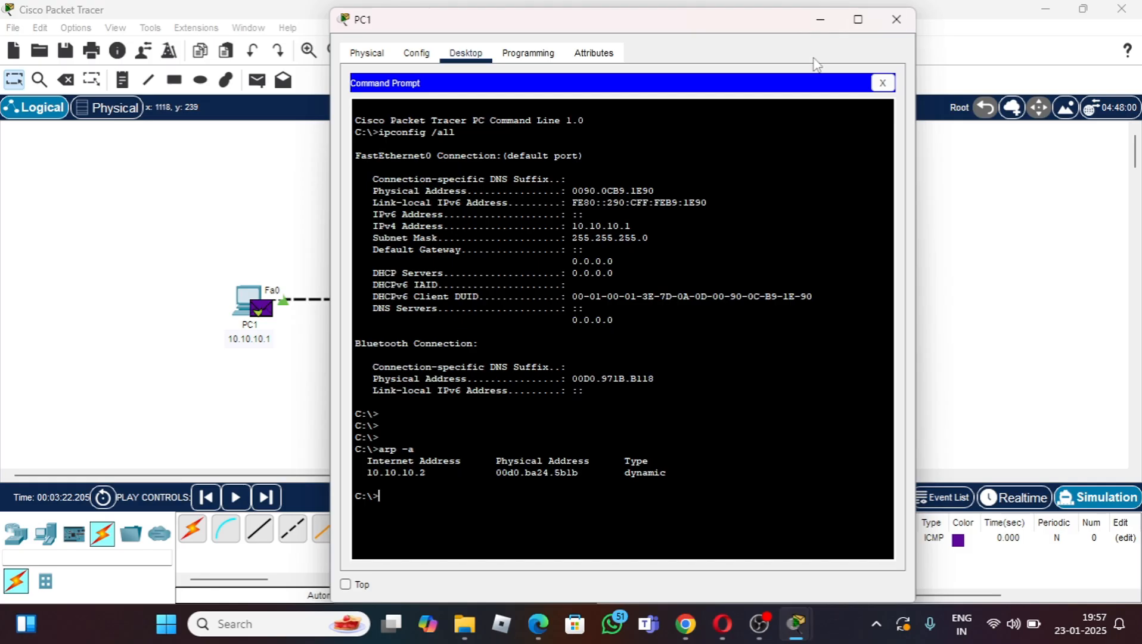
left_click_drag(764, 24, 827, 50)
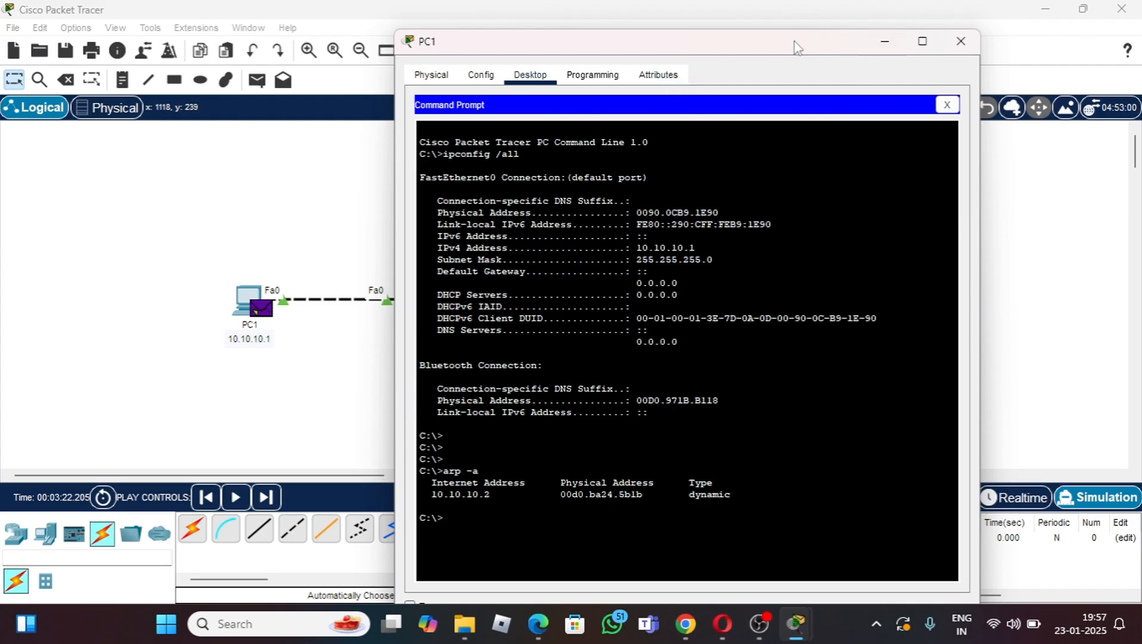
left_click_drag(798, 47, 937, 167)
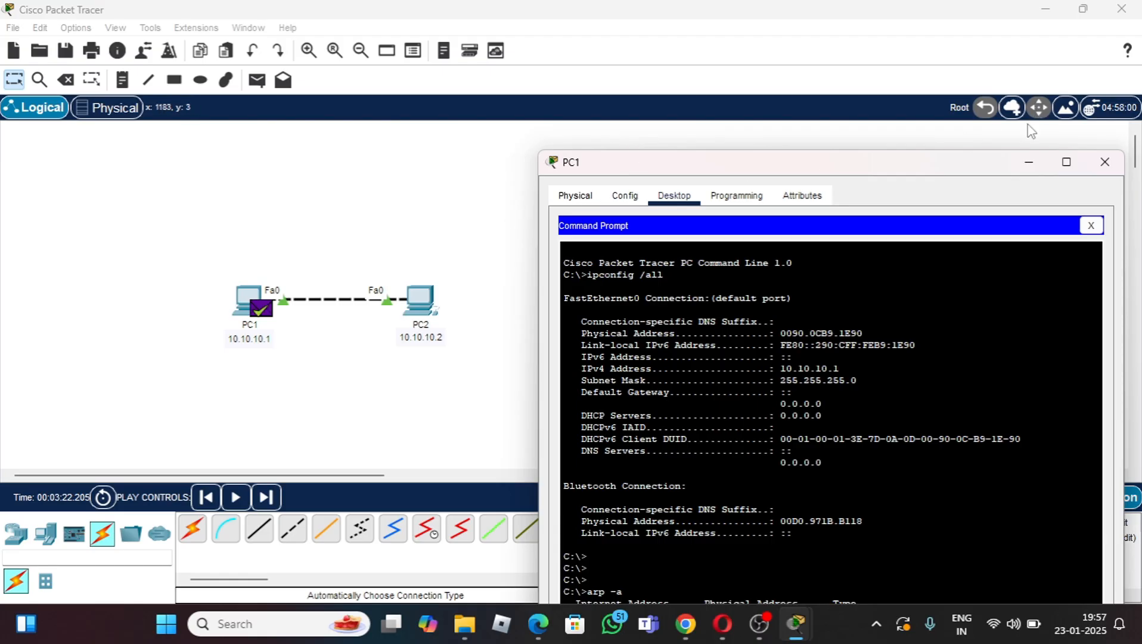
left_click(1027, 162)
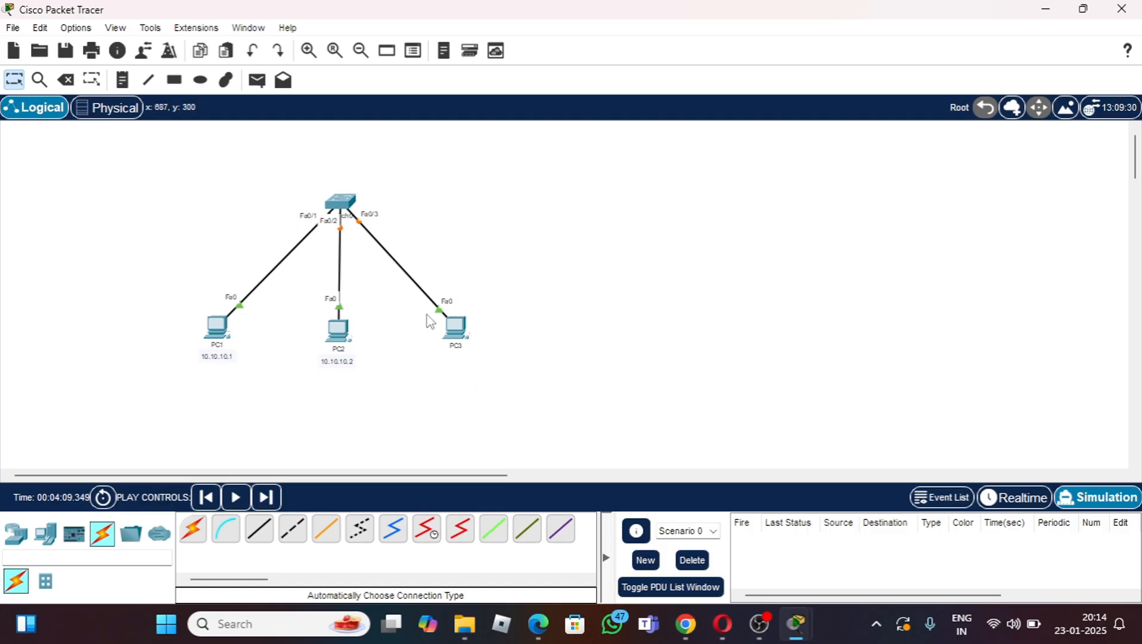
Step: Place the note 10.10.10.3 beneath PC3 and adjust the positions of the address notes under PC3 and PC2
left_click(122, 79)
left_click(436, 356)
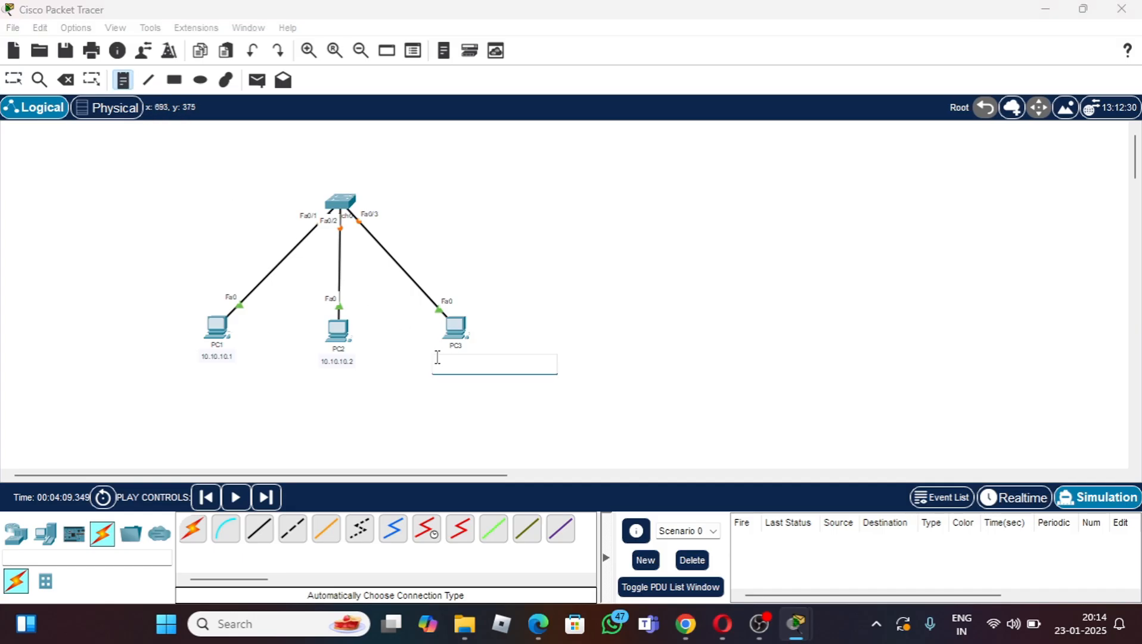
type("10.10.10.3")
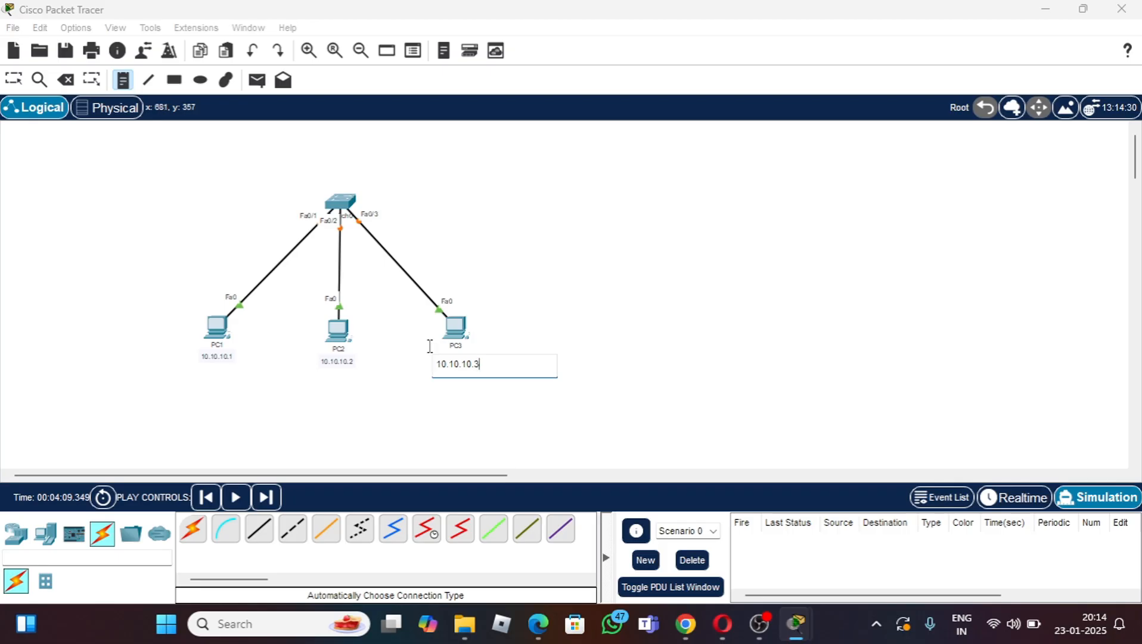
left_click(13, 79)
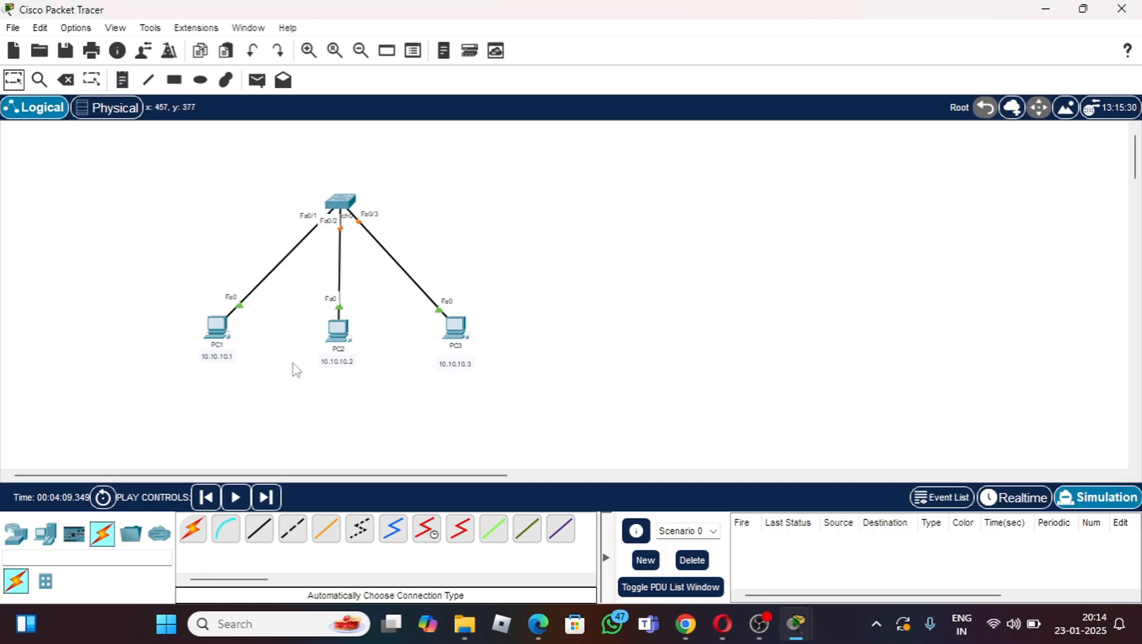
left_click_drag(460, 365, 459, 356)
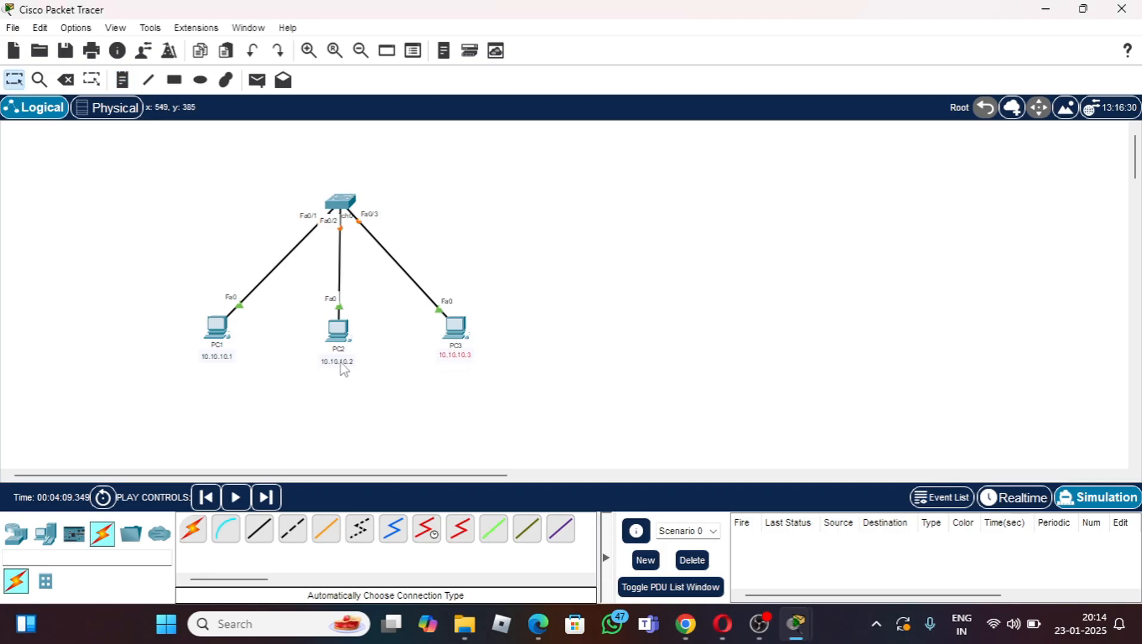
left_click_drag(339, 362, 340, 360)
Step: Assign PC3 the static IPv4 address 10.10.10.3 with subnet mask 255.255.255.0, and close its window
double_click(454, 327)
left_click(466, 52)
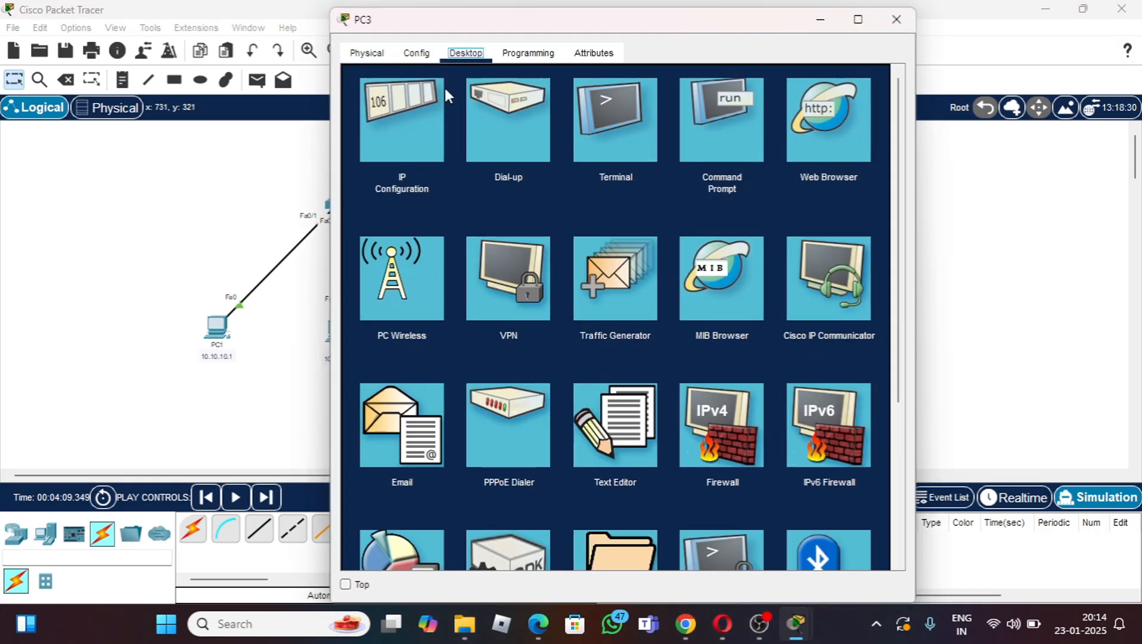
left_click(426, 113)
left_click(570, 172)
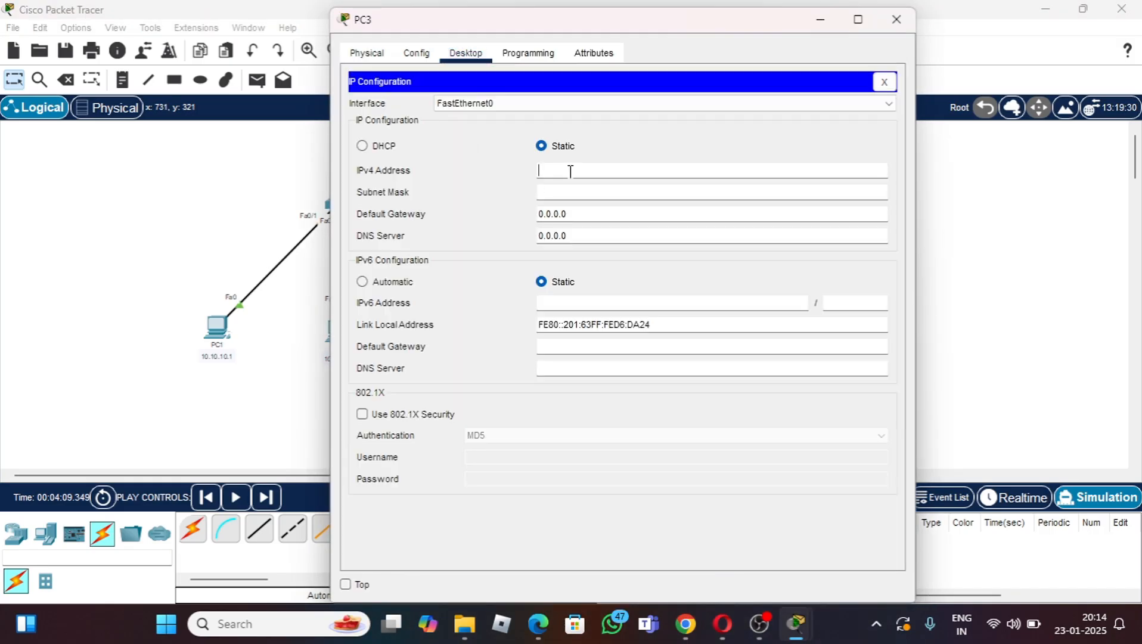
type("10.10.10.3")
left_click(574, 190)
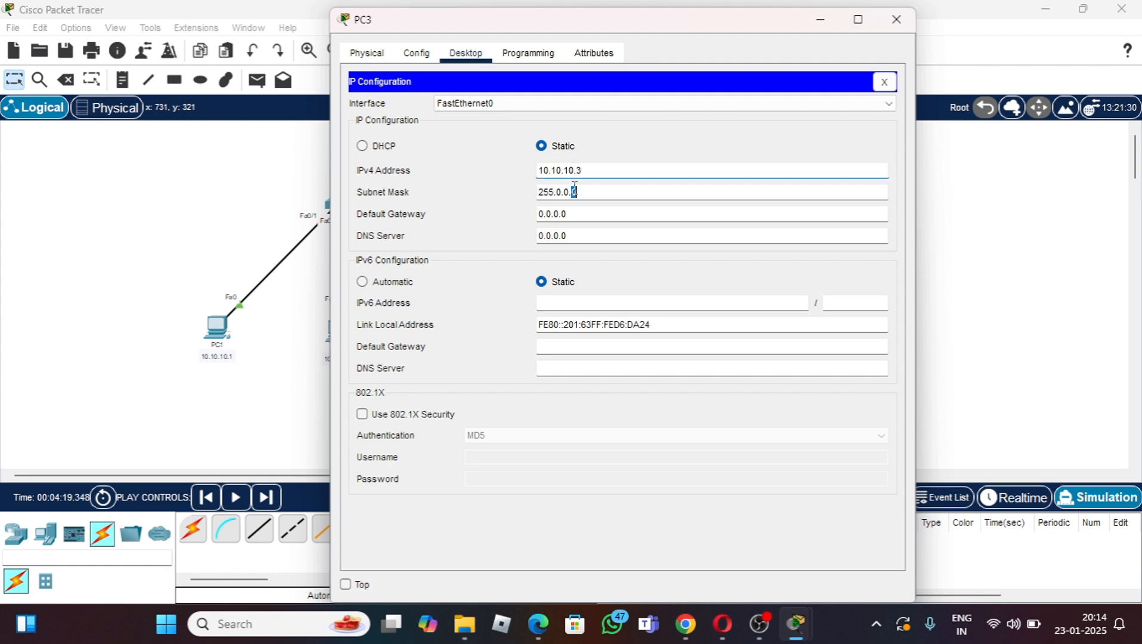
key("BackSpace")
key("BackSpace")
key("BackSpace")
key("BackSpace")
key("BackSpace")
key("BackSpace")
key("BackSpace")
key("BackSpace")
key("BackSpace")
type("255.255.255.0")
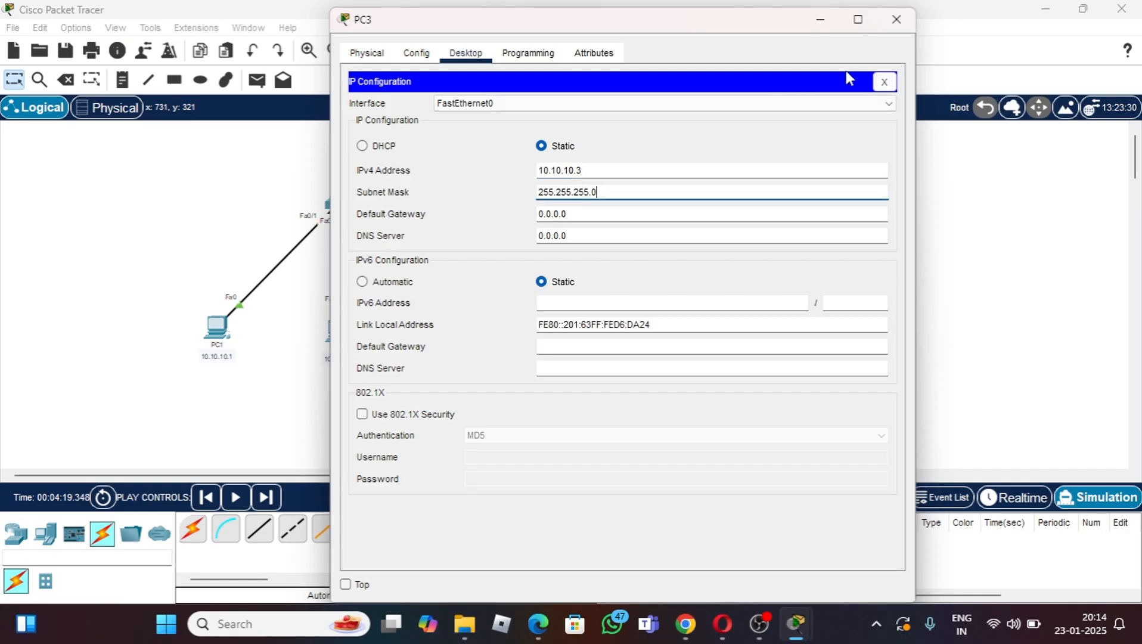
left_click(896, 19)
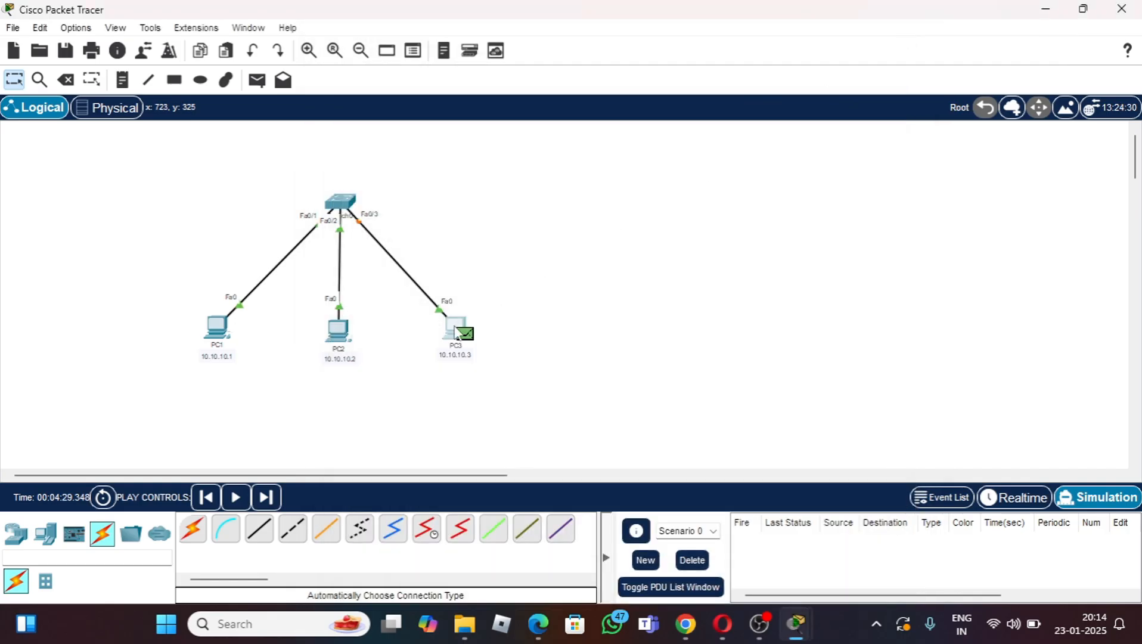
Step: Delete the current PDU scenario to clear the pending packet at PC3
left_click(692, 560)
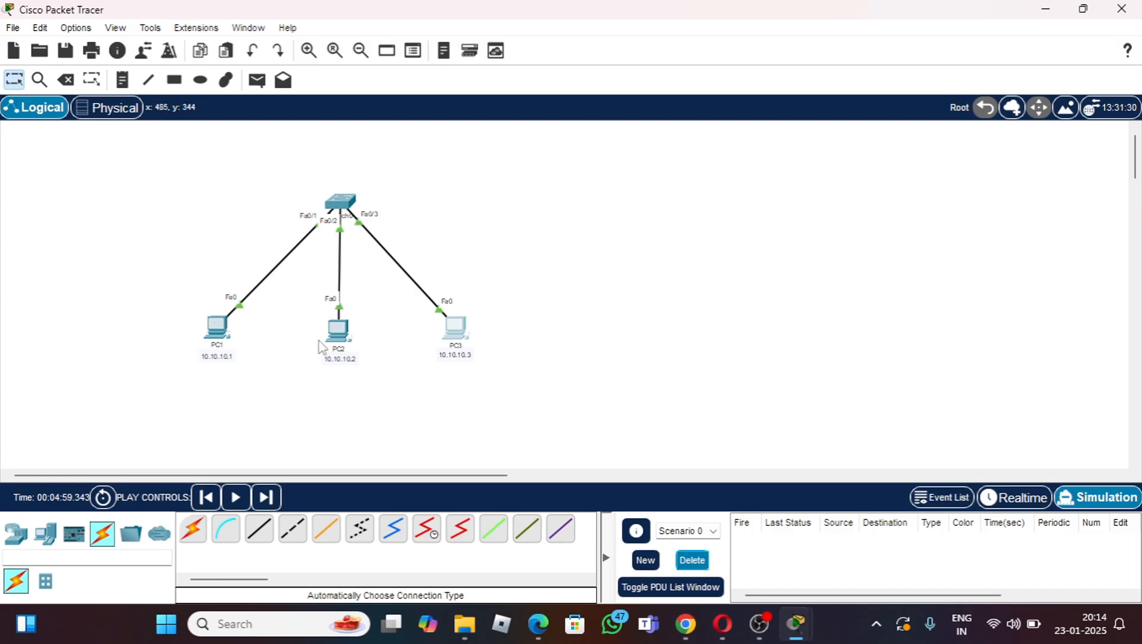
mouse_move(340, 351)
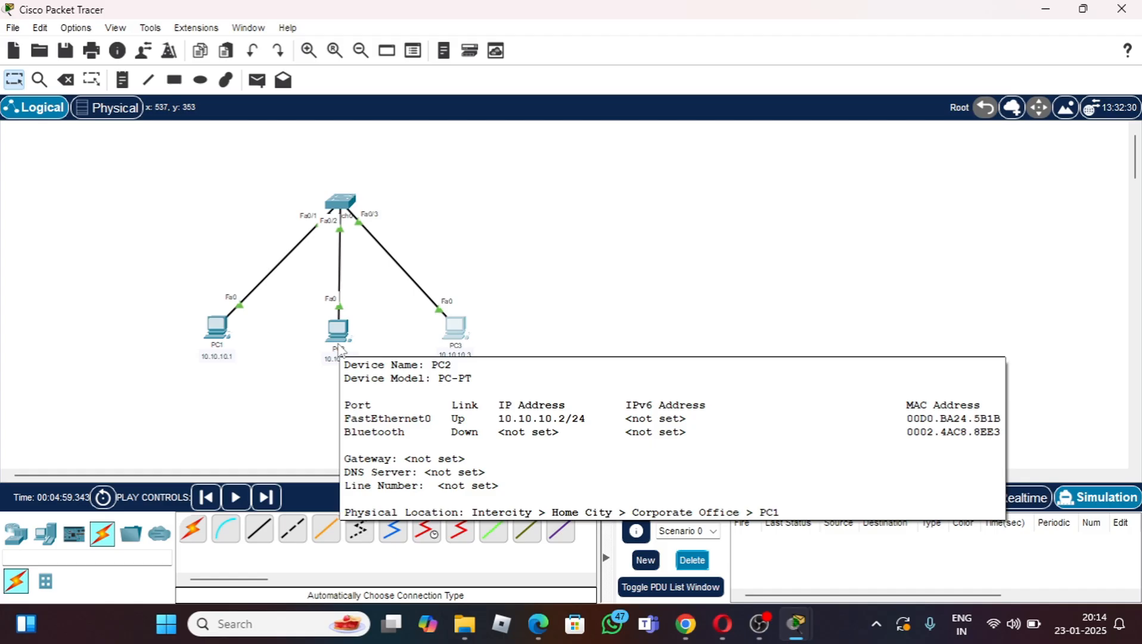
mouse_move(224, 337)
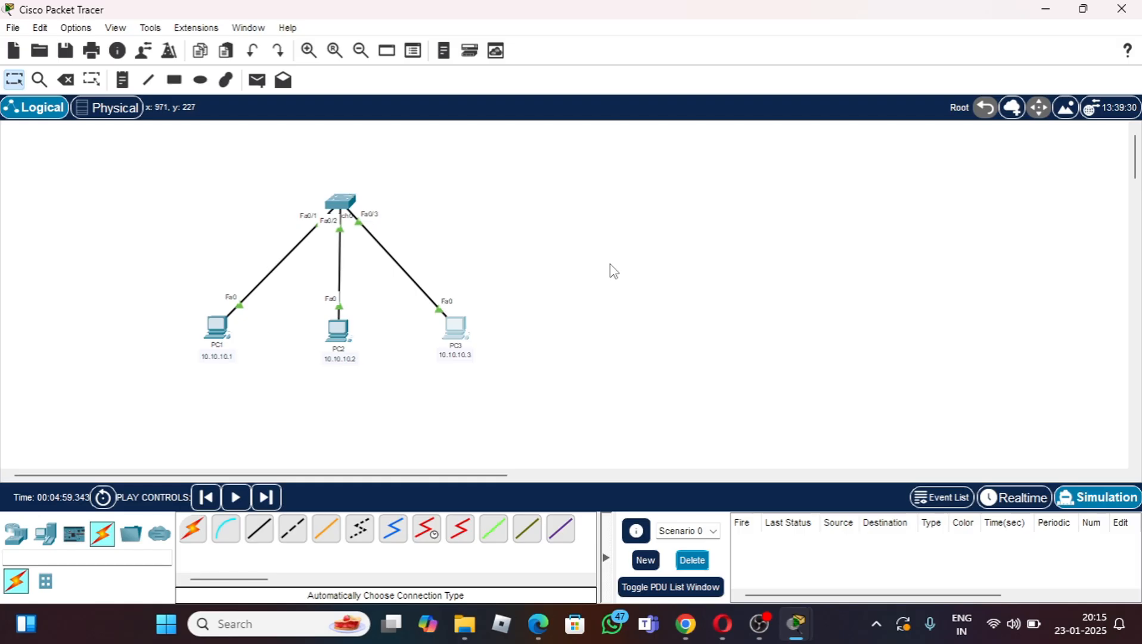
Step: Clear PC1's ARP table with arp -d in its Command Prompt and check it with arp -a
left_click(215, 331)
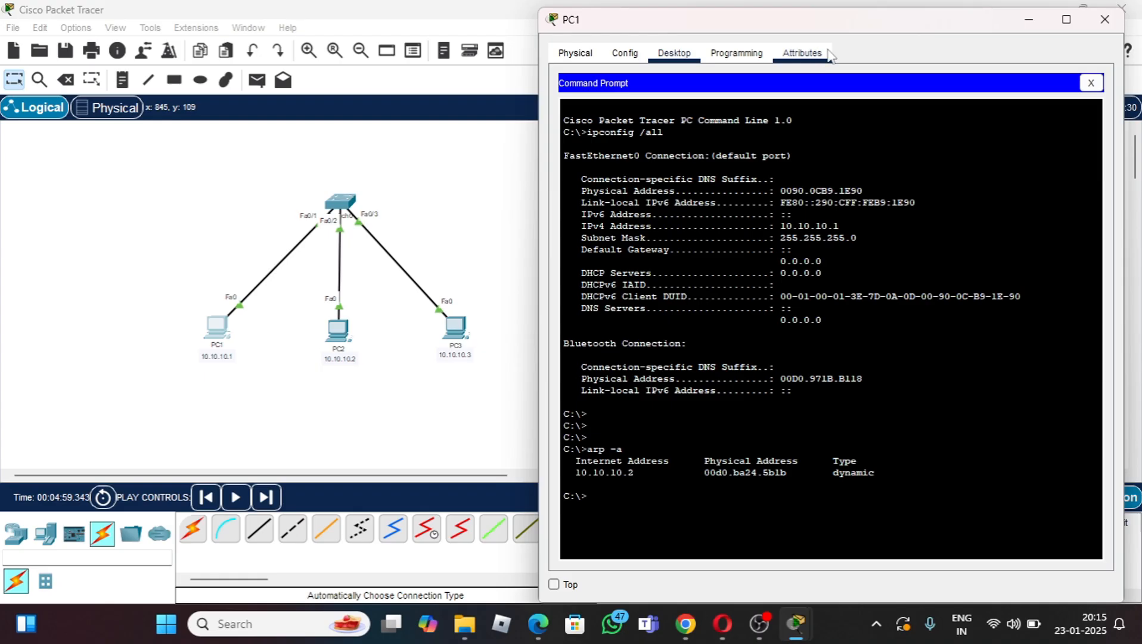
left_click_drag(815, 23, 565, 30)
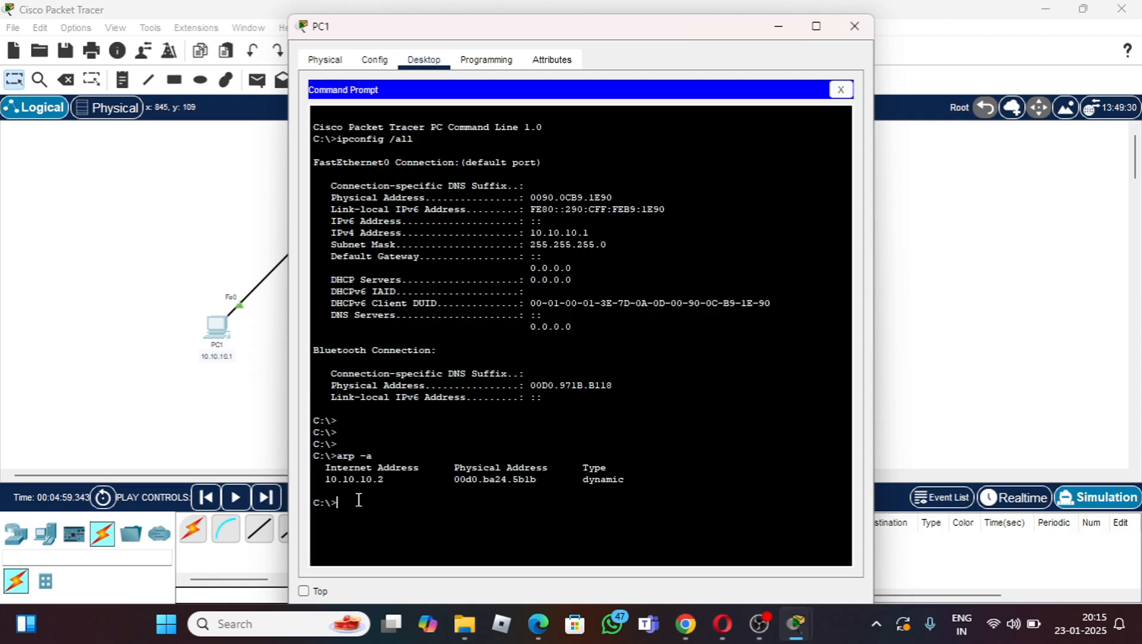
type("arrp")
key("BackSpace")
type("p -d")
key("Return")
type("arp -a")
key("Return")
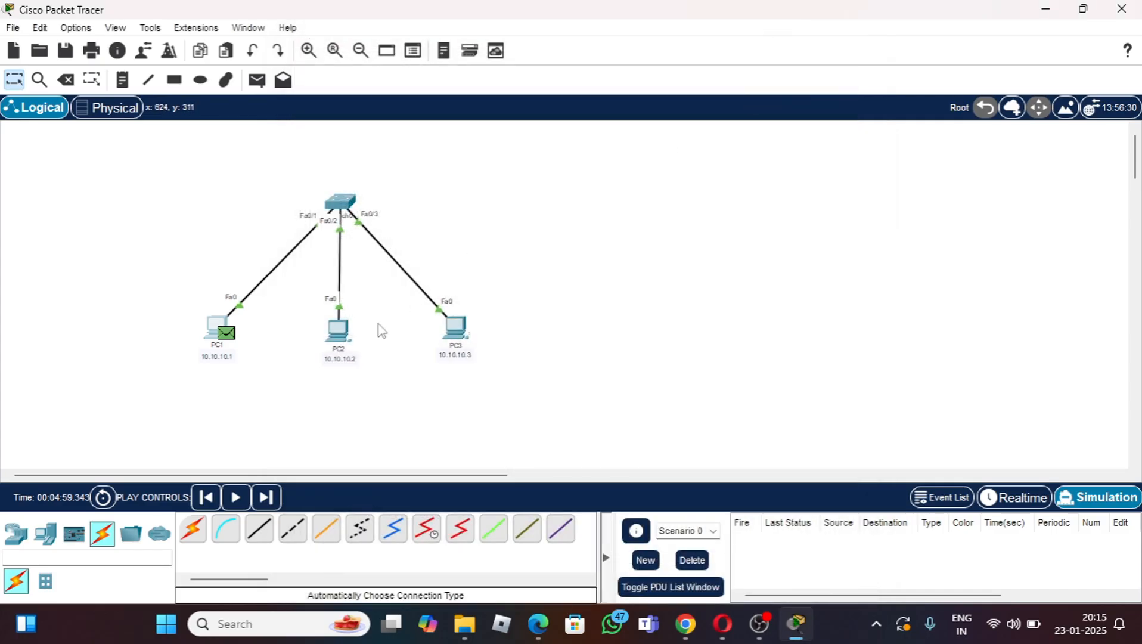
Step: Check PC2's ARP table with arp -a, clear it with arp -d, and close the PC2 window
left_click(337, 331)
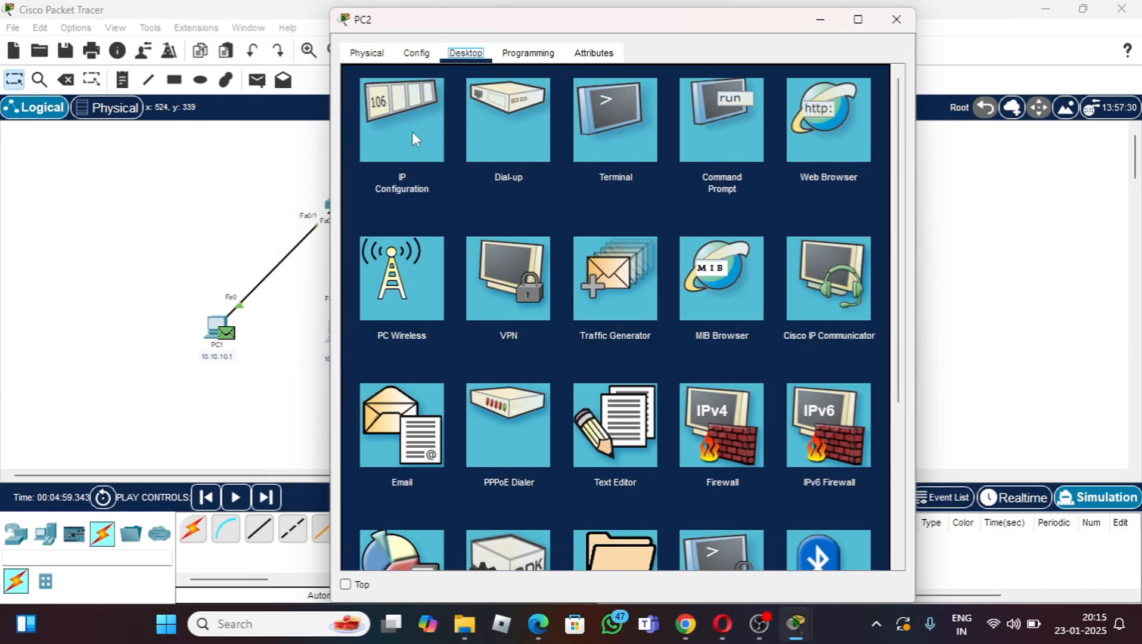
left_click(726, 126)
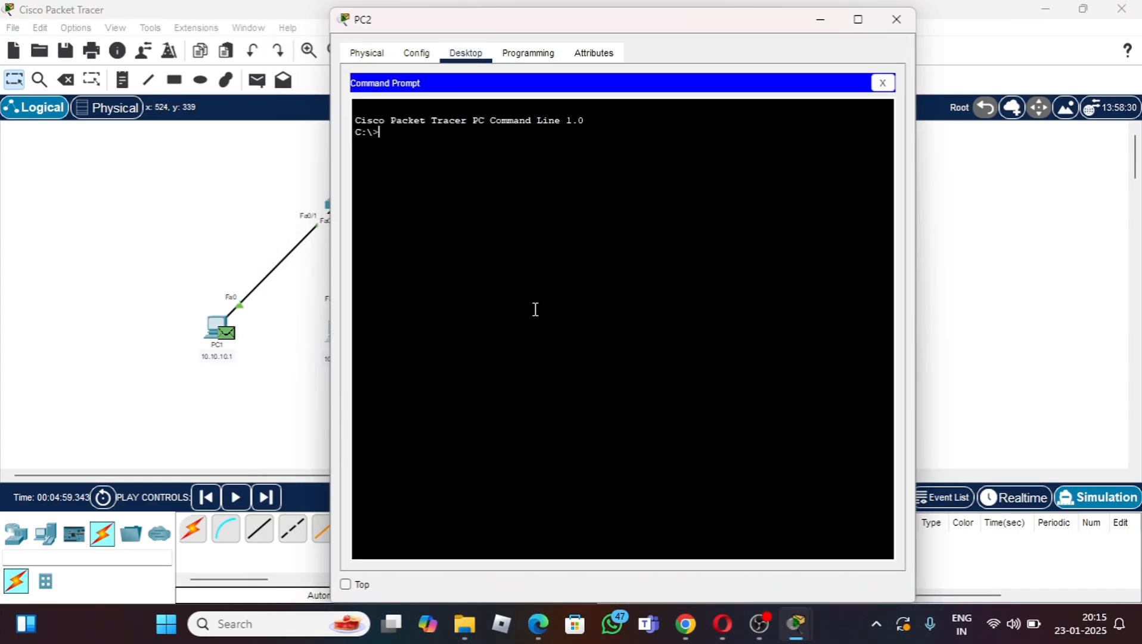
type("arp -a")
key("Return")
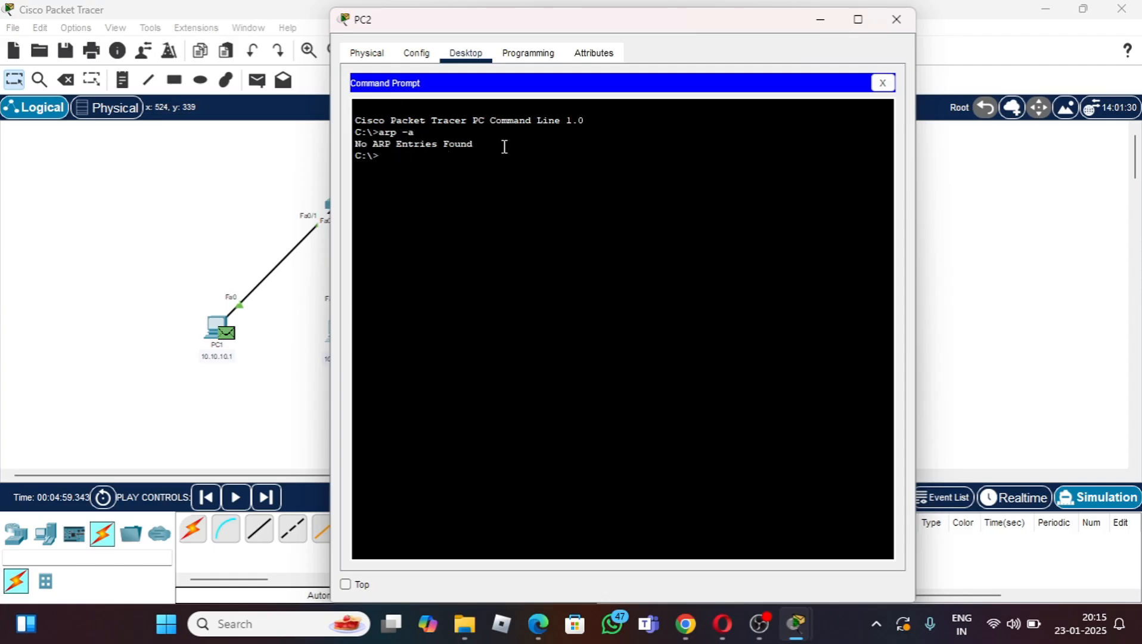
type("arp -d")
key("Return")
left_click(897, 19)
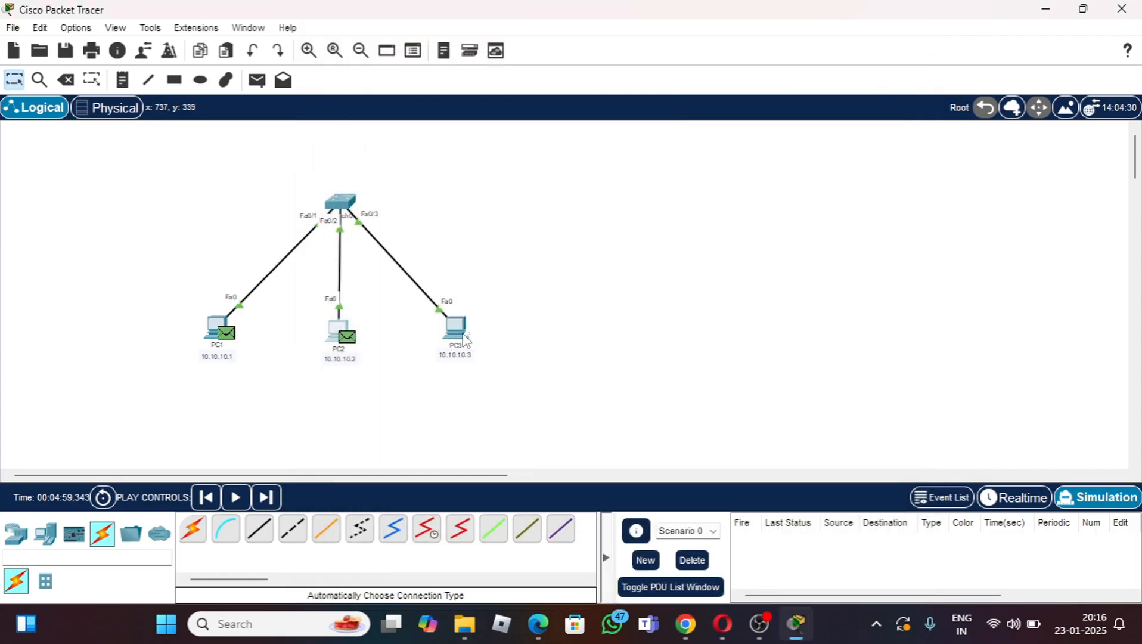
Step: Run arp -a in PC3's Command Prompt to check its ARP table, and close the PC3 window
left_click(456, 326)
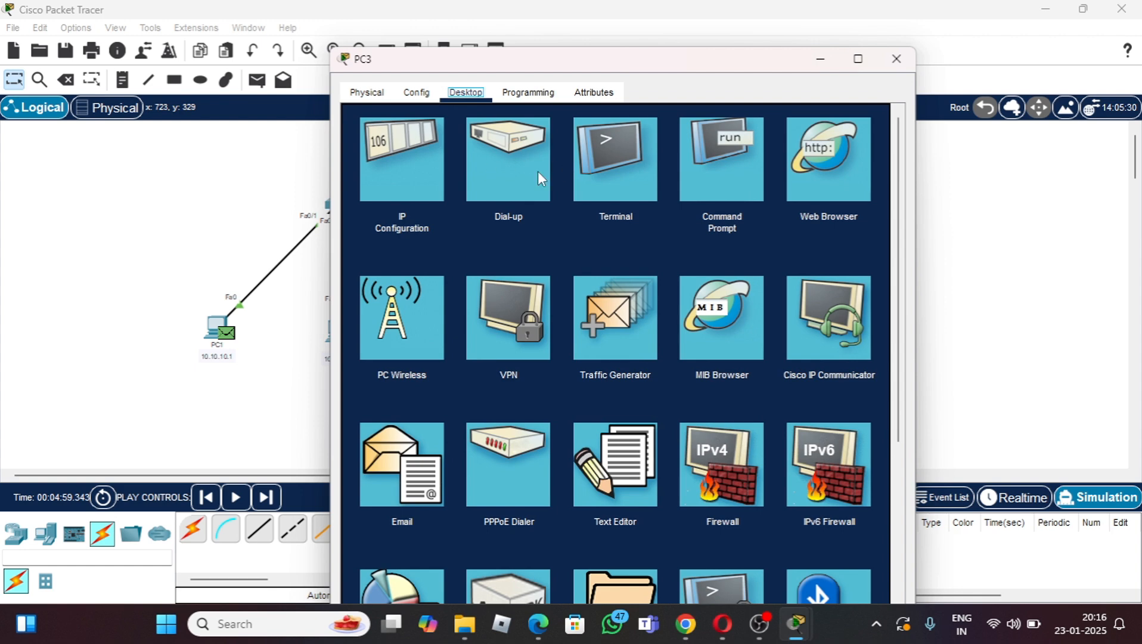
left_click(704, 176)
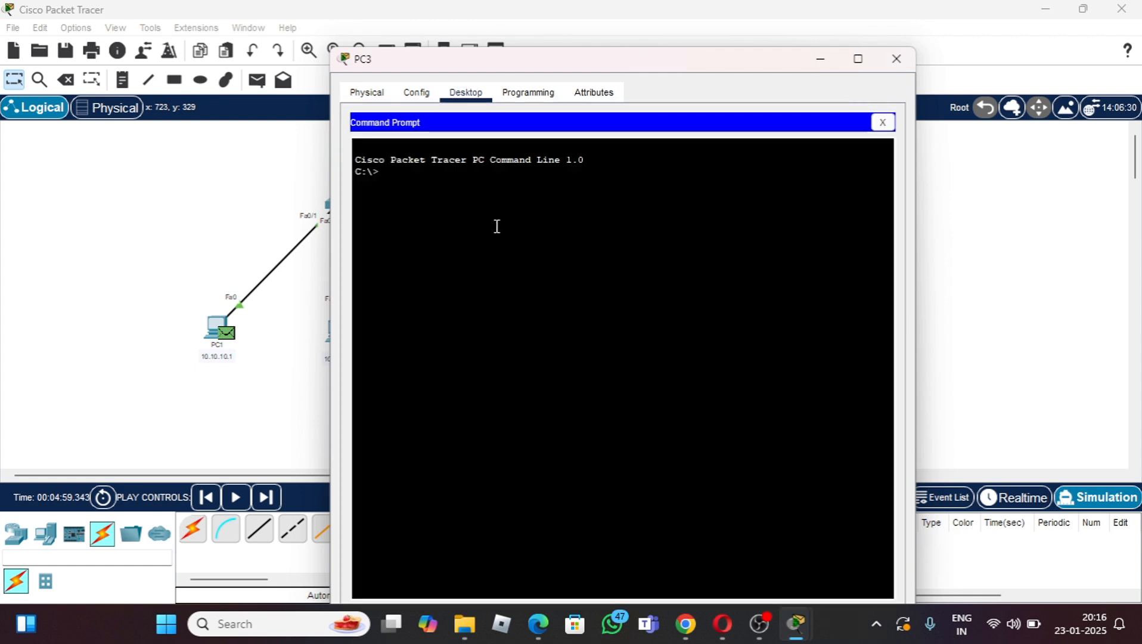
type("arp -a")
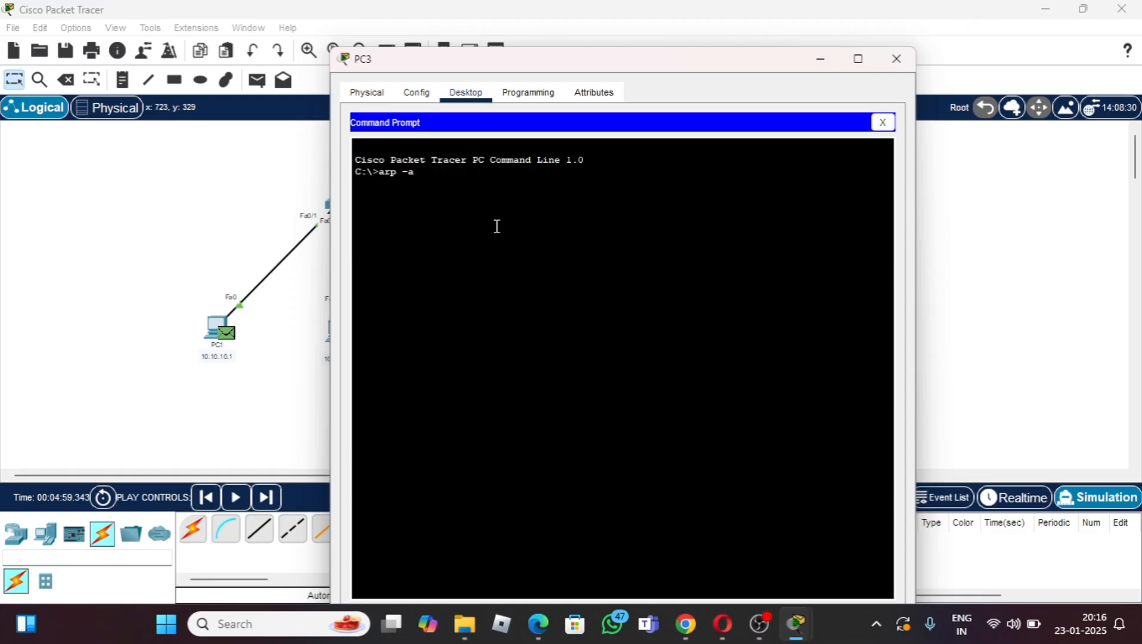
key("Return")
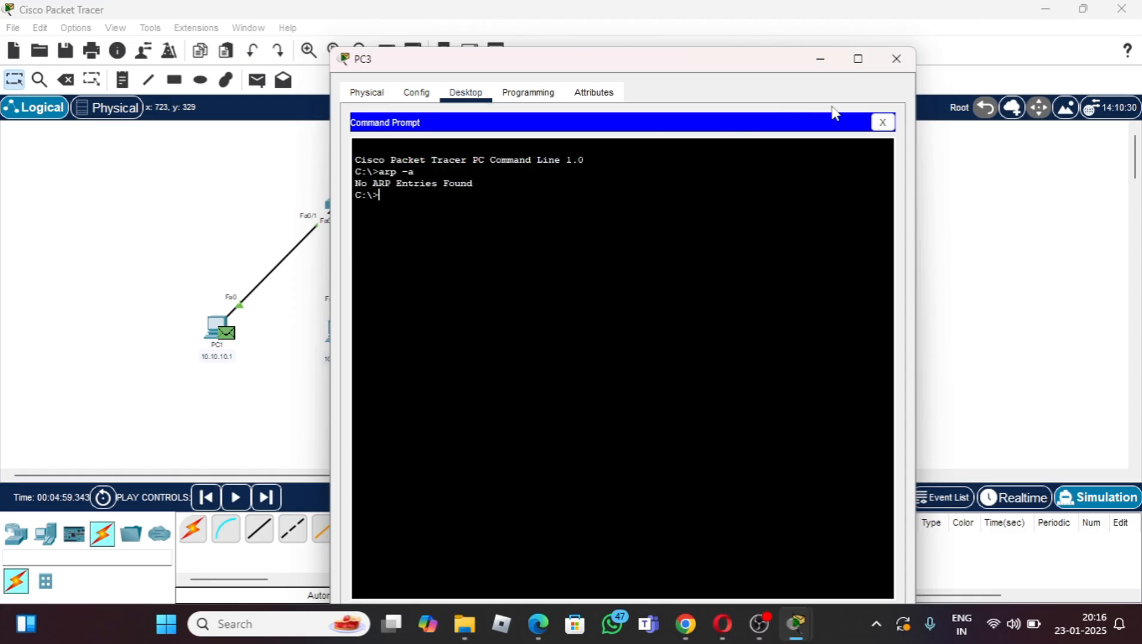
left_click(897, 59)
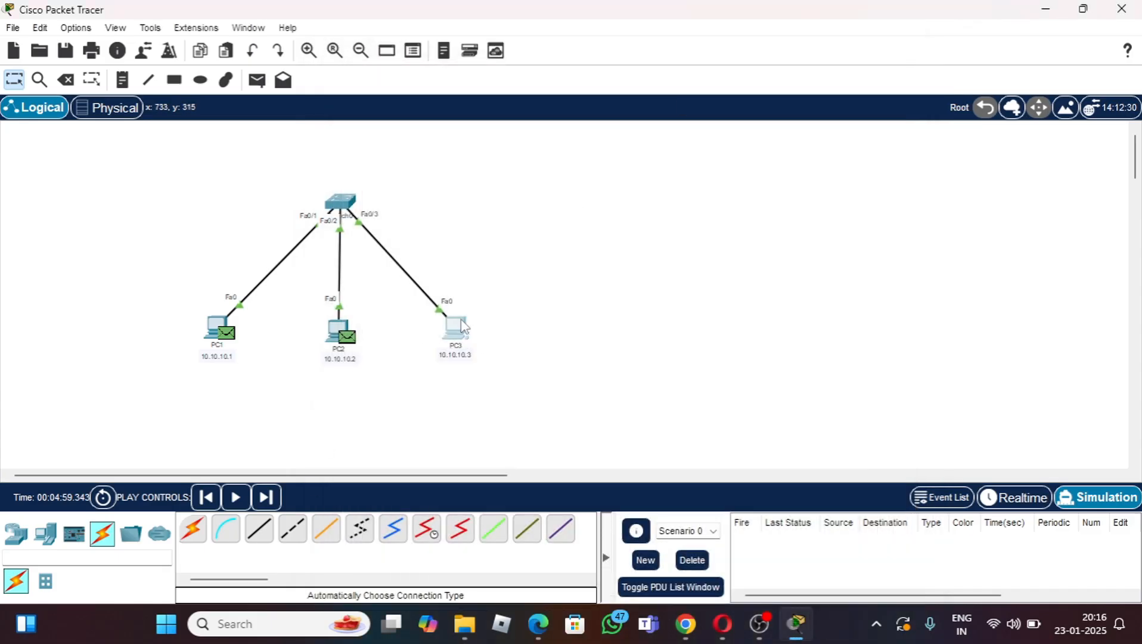
Step: Delete the current scenario to clear the pending packets at PC1 and PC2, and reopen the Simulation Panel
left_click(695, 567)
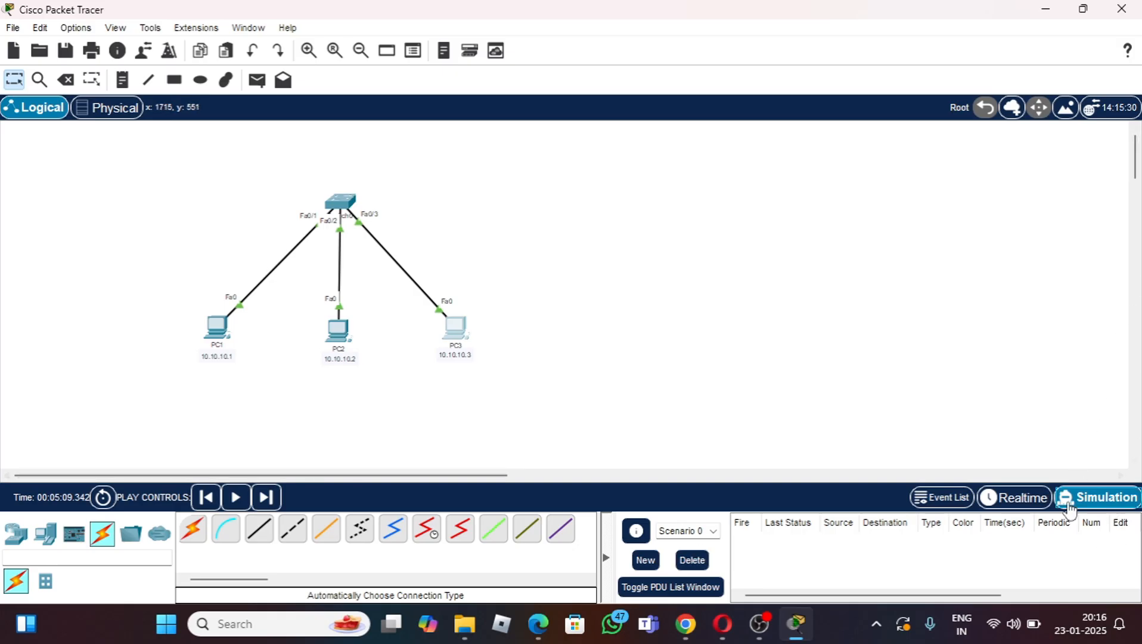
left_click(1099, 497)
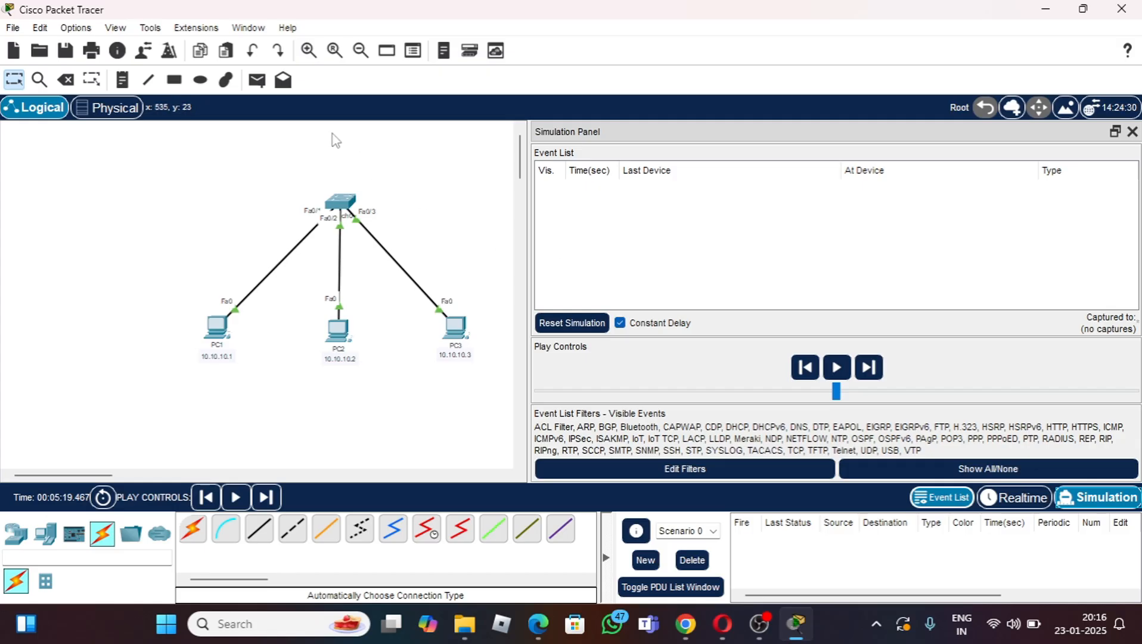
Step: Add a simple PDU with PC1 as the source and PC2 as the destination
left_click(259, 86)
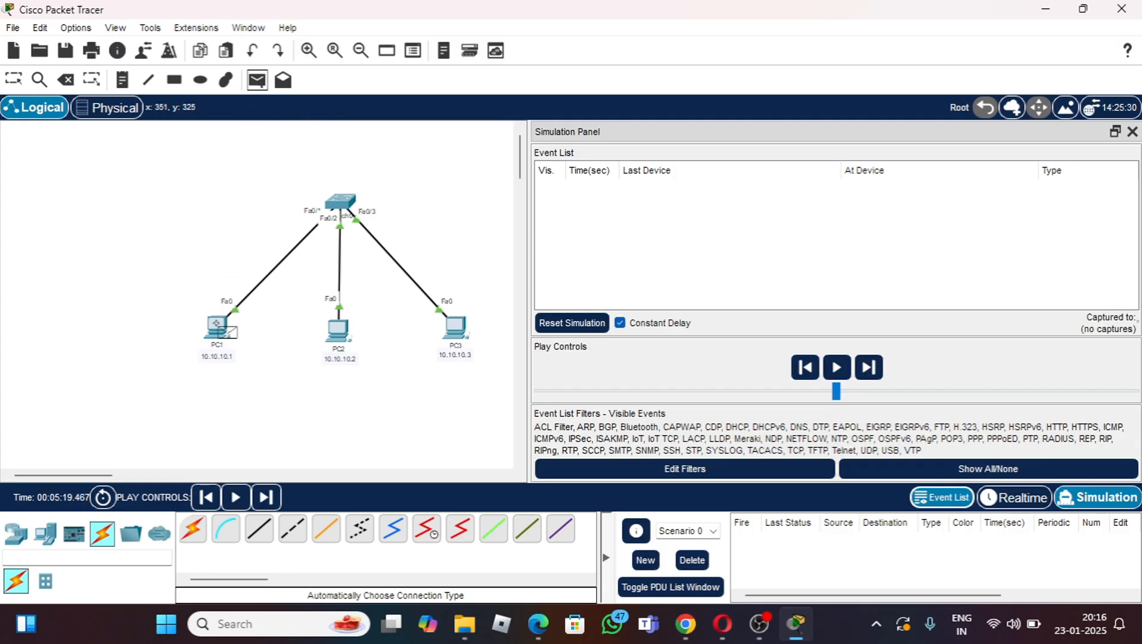
left_click(217, 326)
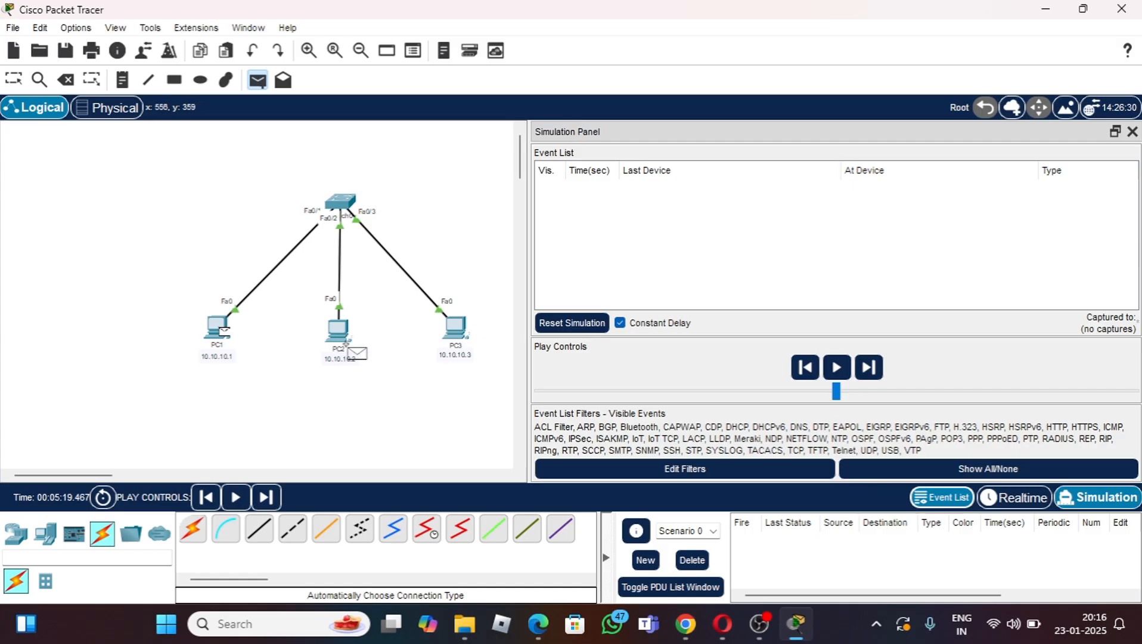
left_click(345, 343)
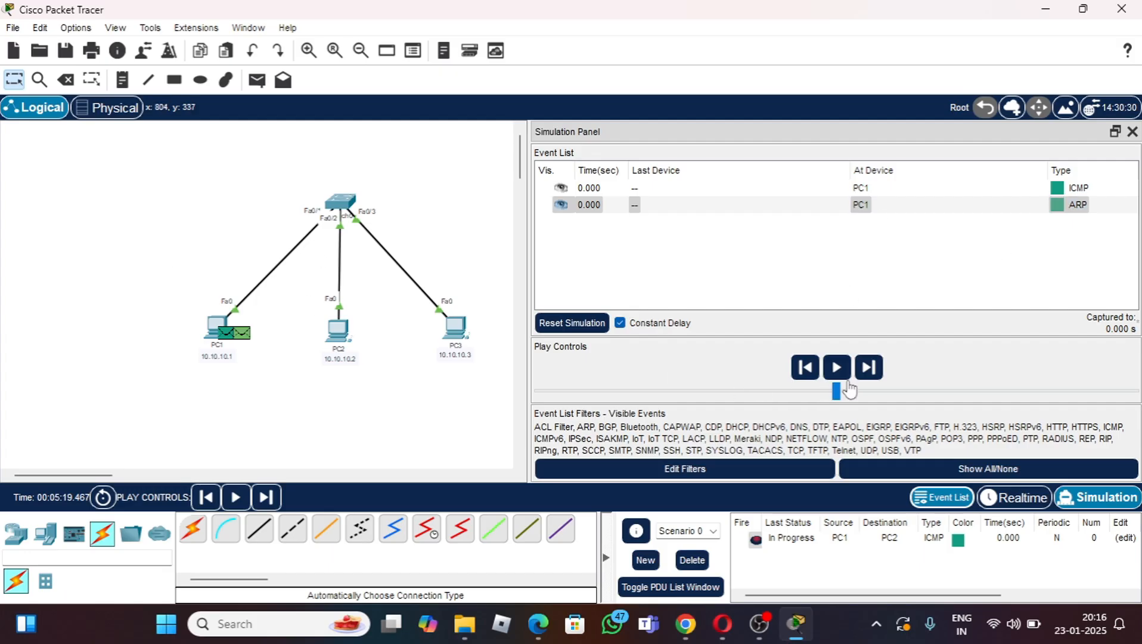
Step: Step the simulation forward through the ARP request from PC1 and PC2's ARP reply until the reply reaches PC1
left_click(871, 372)
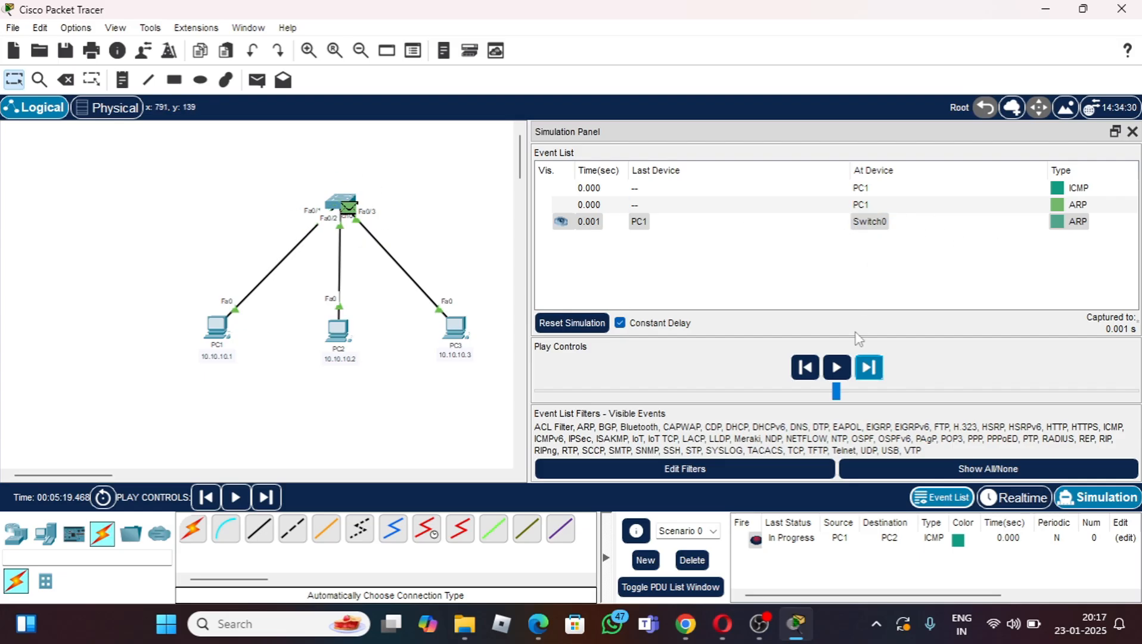
left_click(869, 367)
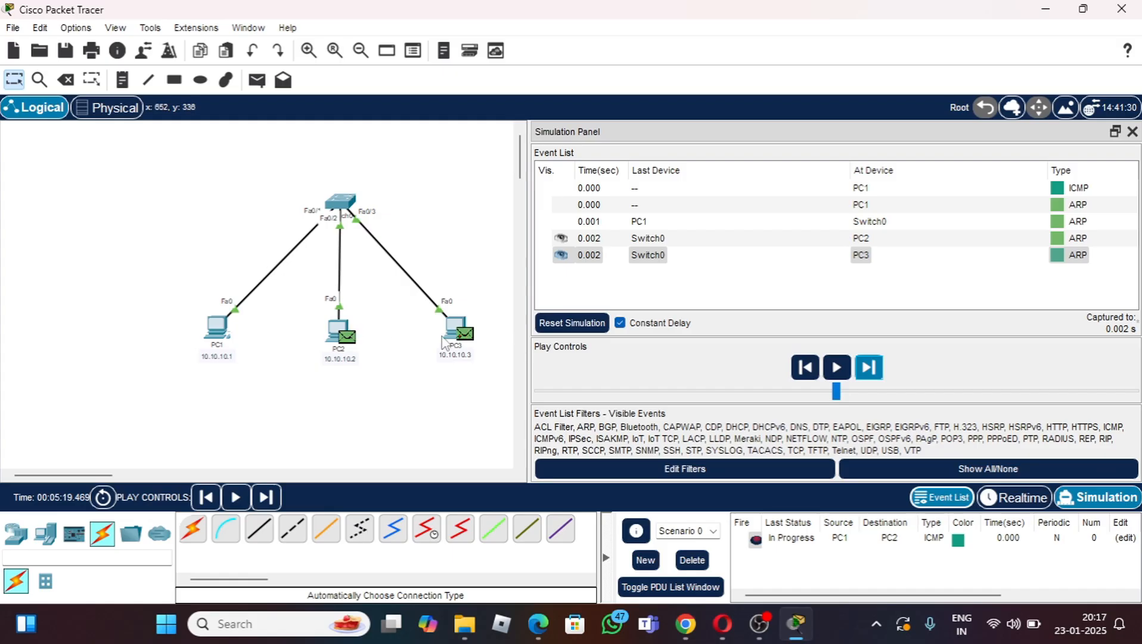
mouse_move(443, 328)
left_click(869, 377)
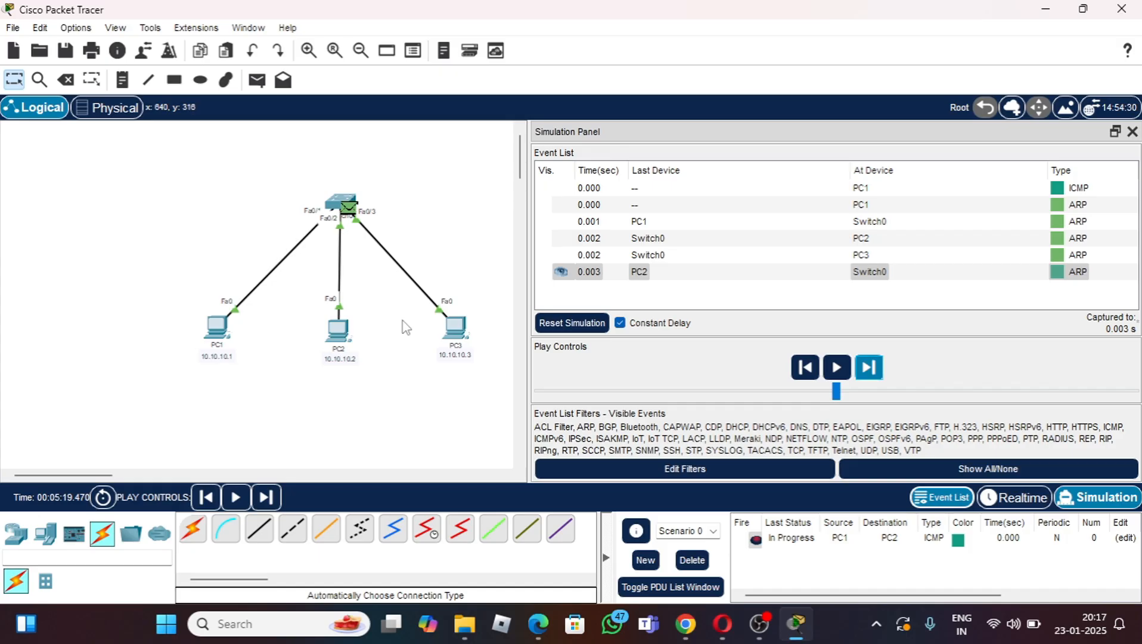
left_click(869, 368)
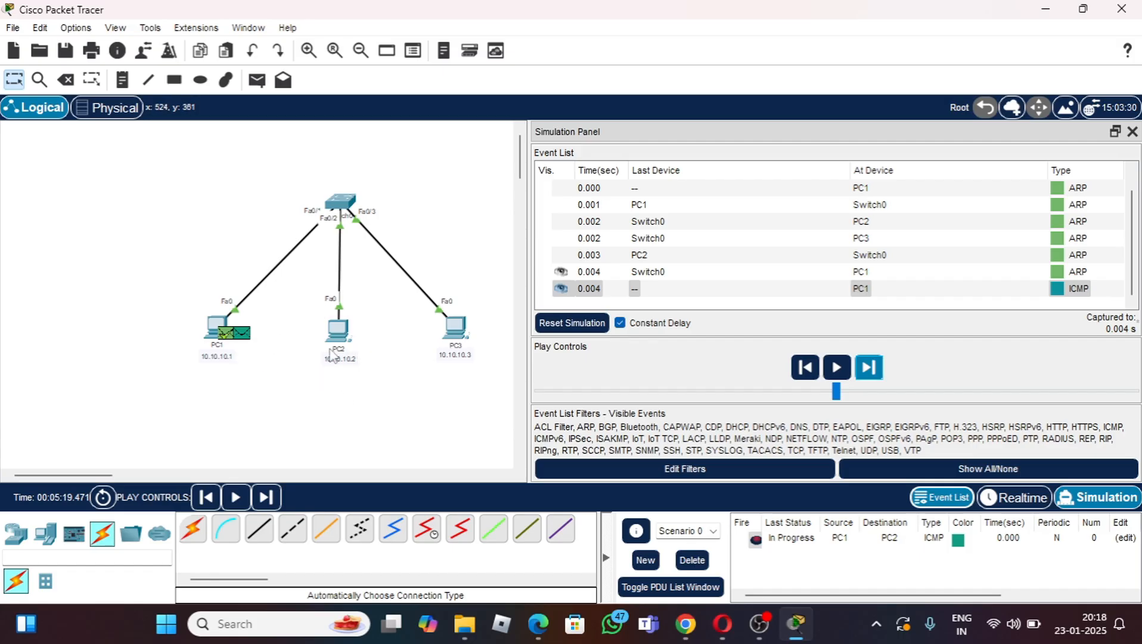
Step: Step the ICMP message from PC1 to PC2 and its reply back through the switch, and delete the scenario
mouse_move(332, 353)
left_click(867, 369)
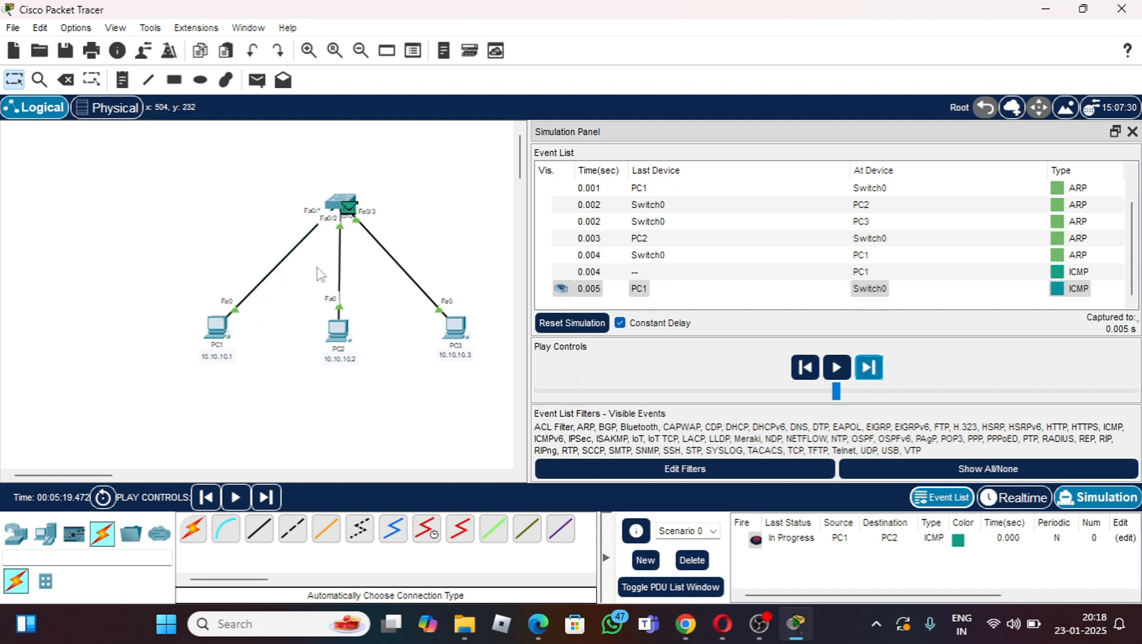
left_click(868, 369)
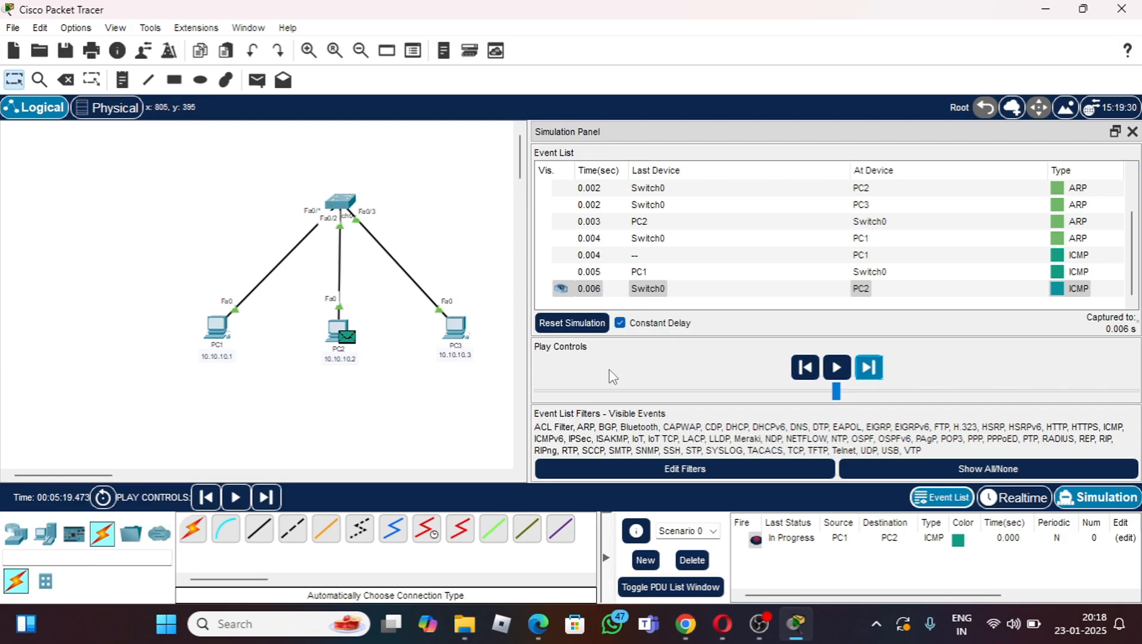
left_click(867, 370)
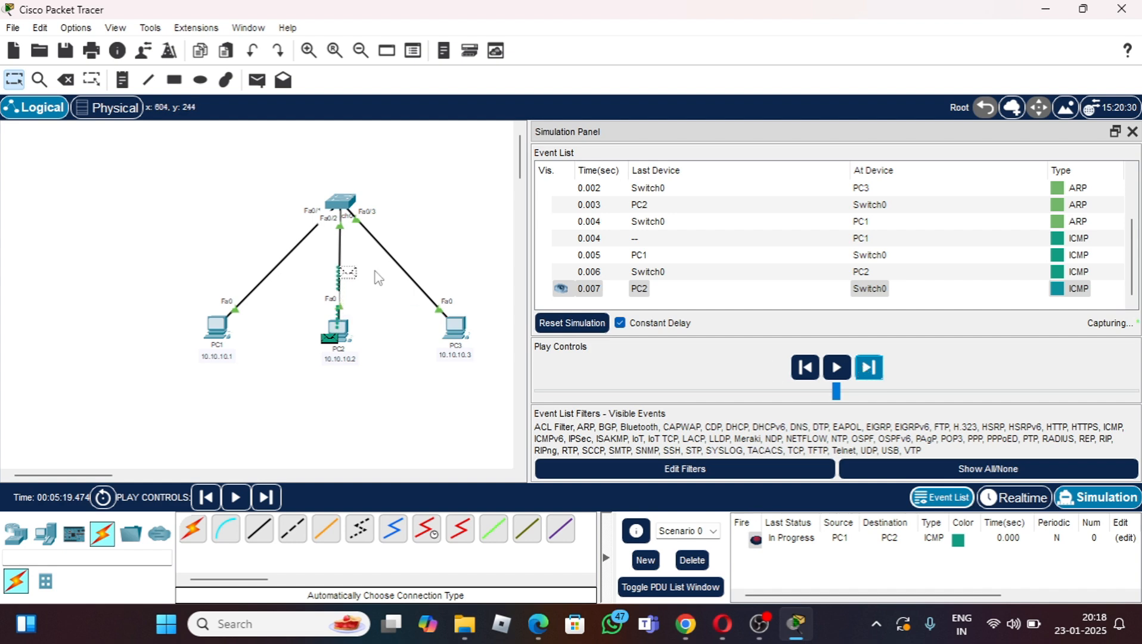
left_click(881, 372)
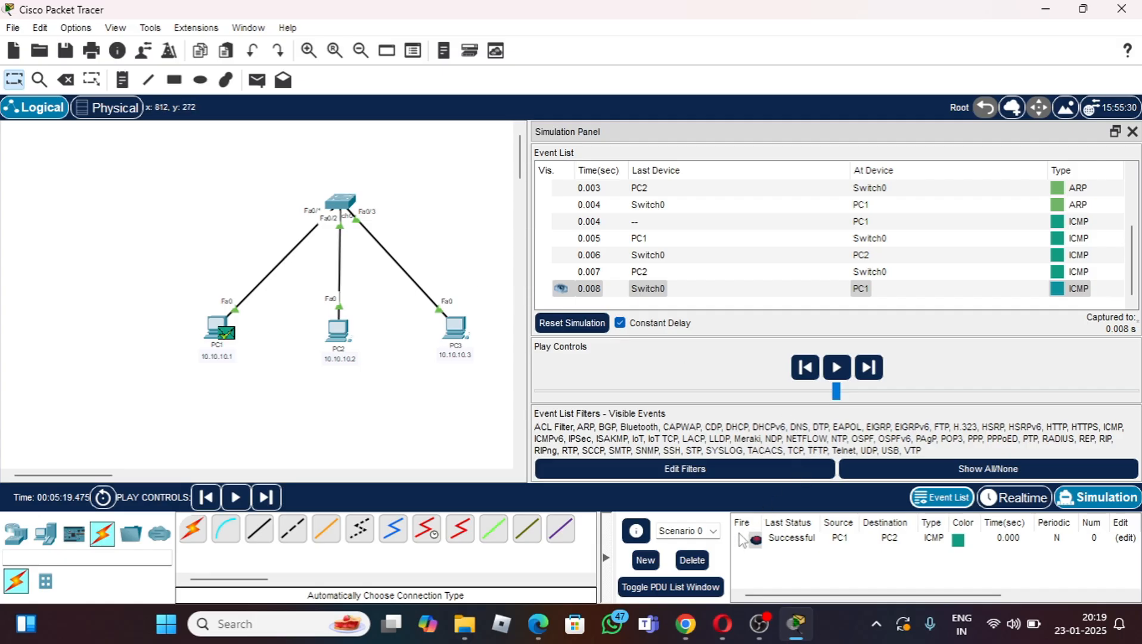
left_click(679, 567)
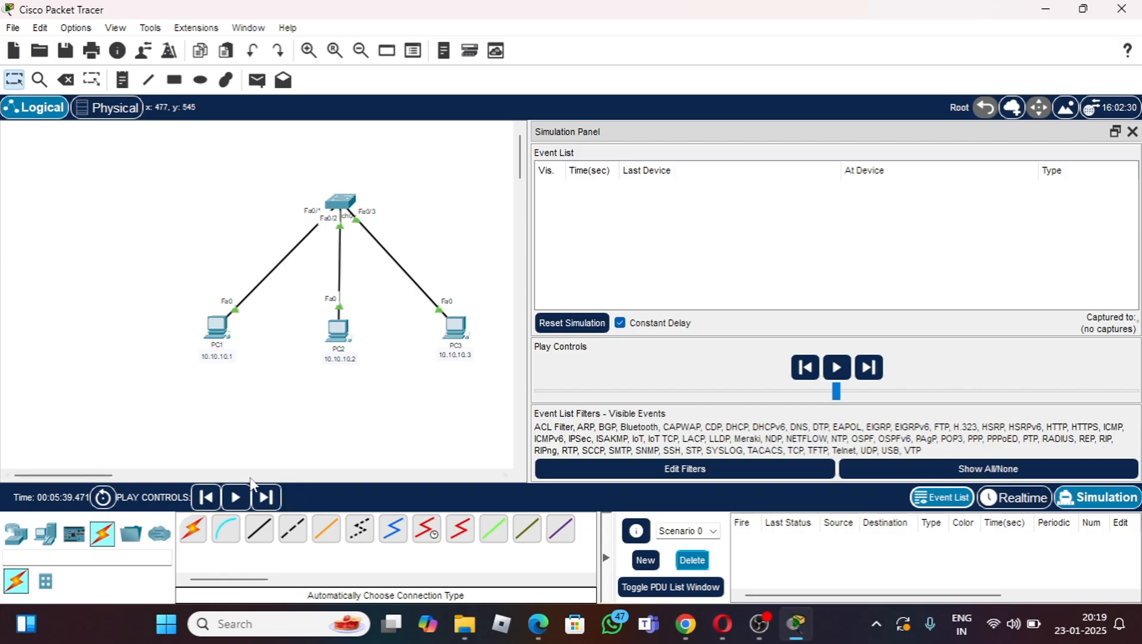
Step: Clear PC1's ARP table with arp -d in its Command Prompt and minimize the PC1 window
left_click(218, 326)
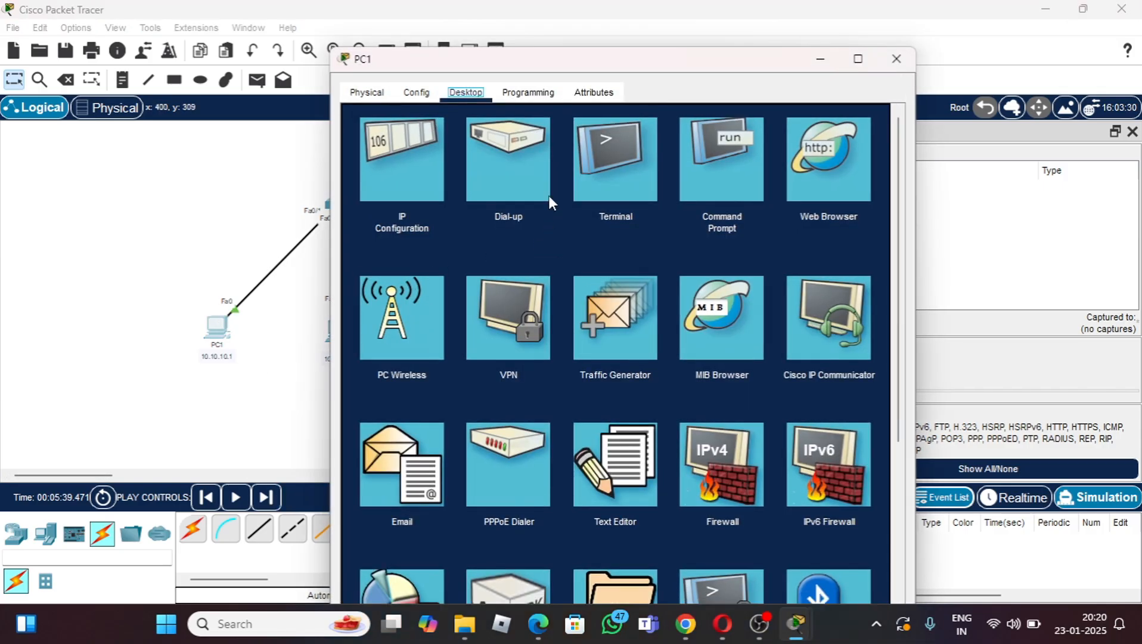
left_click(721, 176)
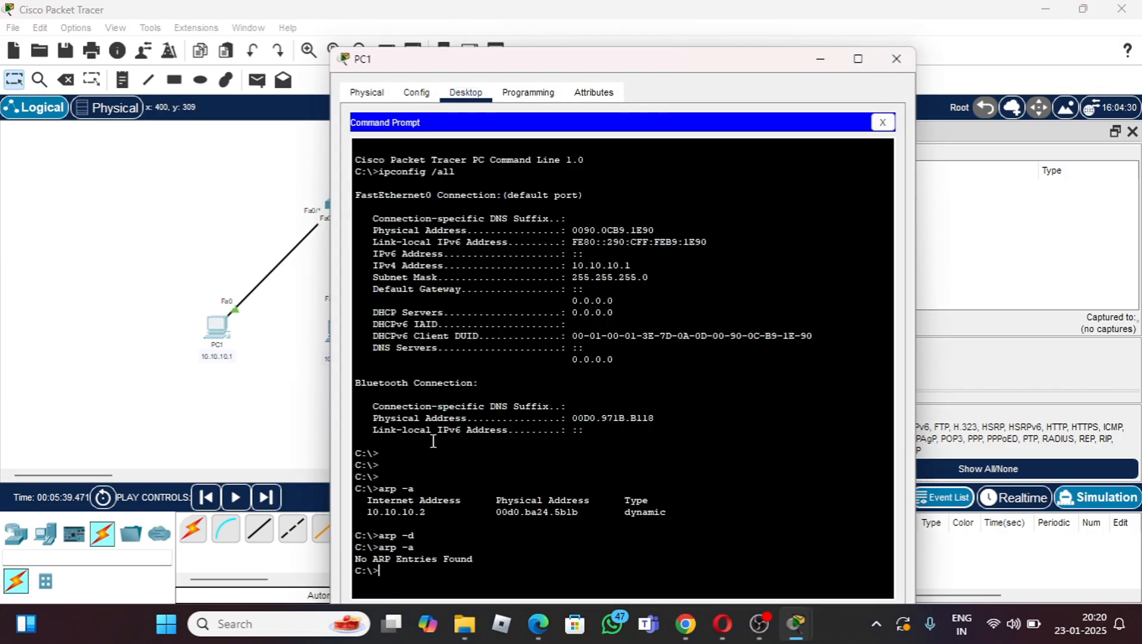
type("arp -d")
key("Return")
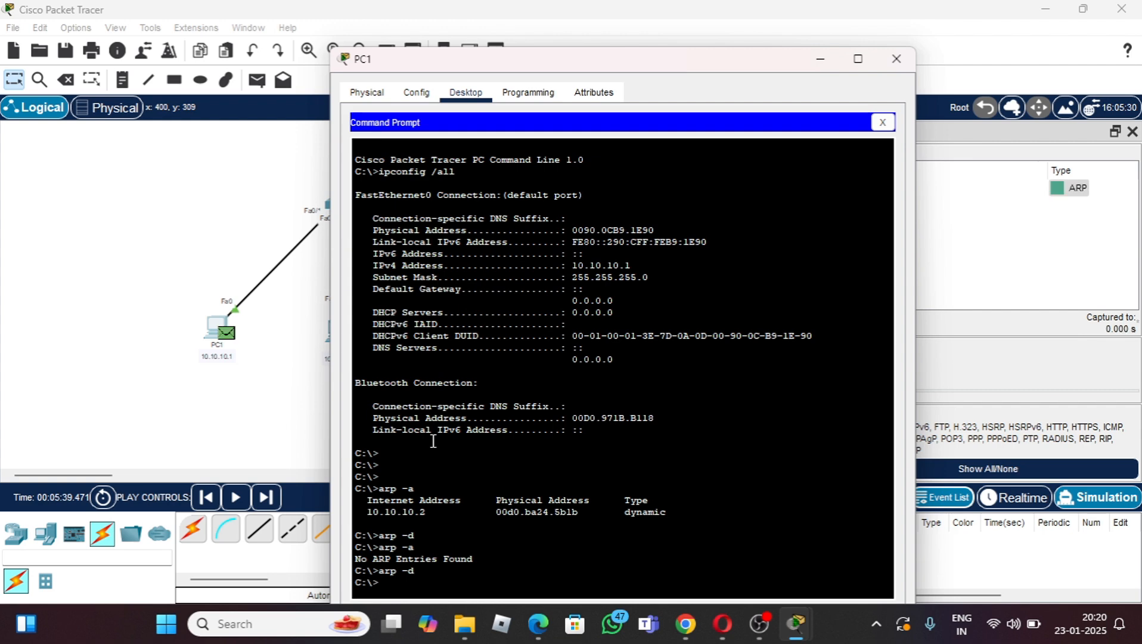
left_click(821, 59)
Step: Clear PC2's ARP table with arp -d in its Command Prompt and minimize the PC2 window
left_click(338, 328)
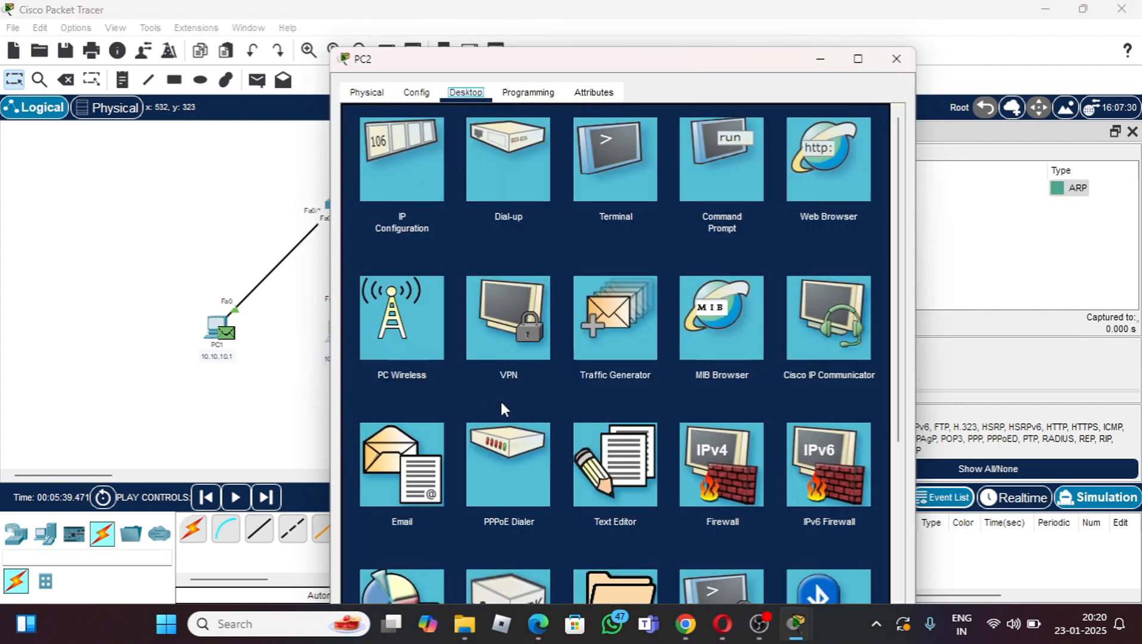
left_click(752, 161)
type("arp -d")
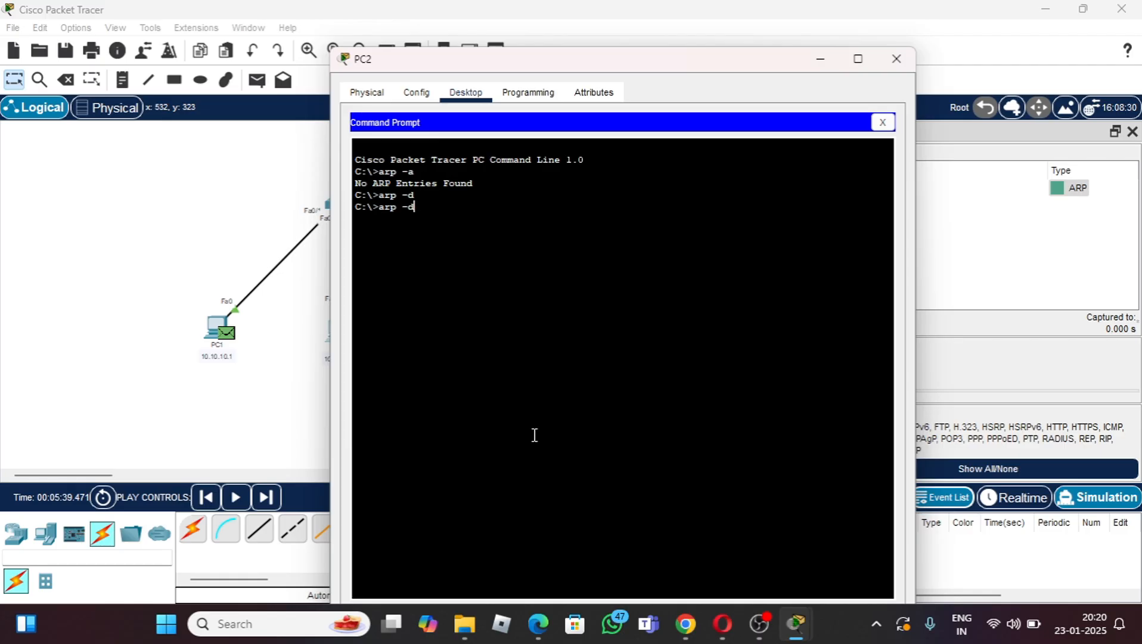
key("Return")
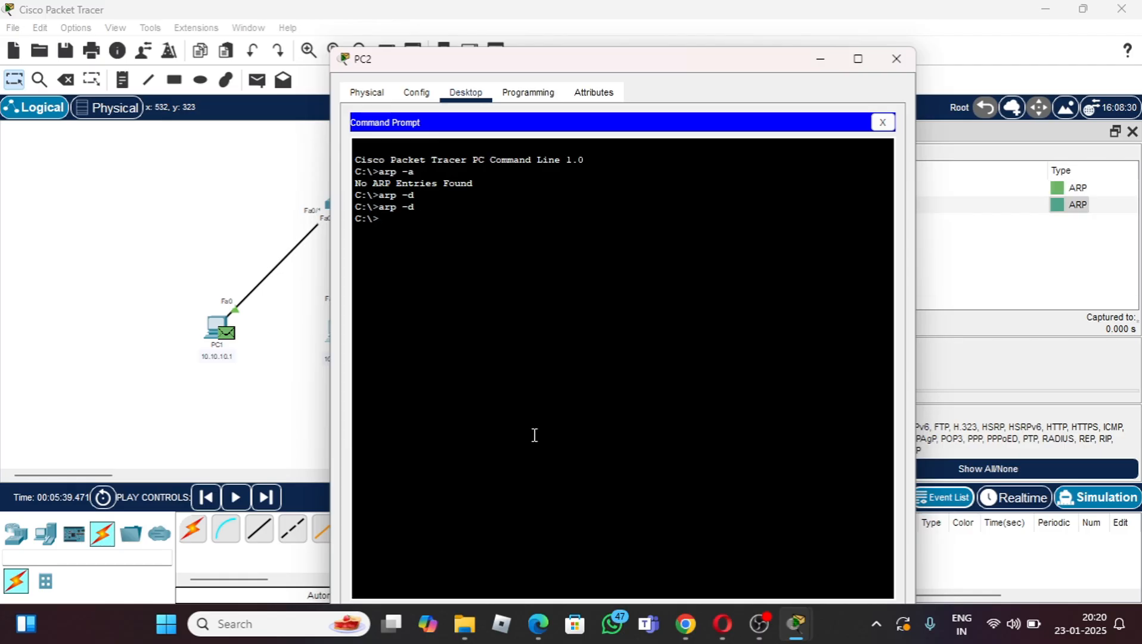
left_click(820, 59)
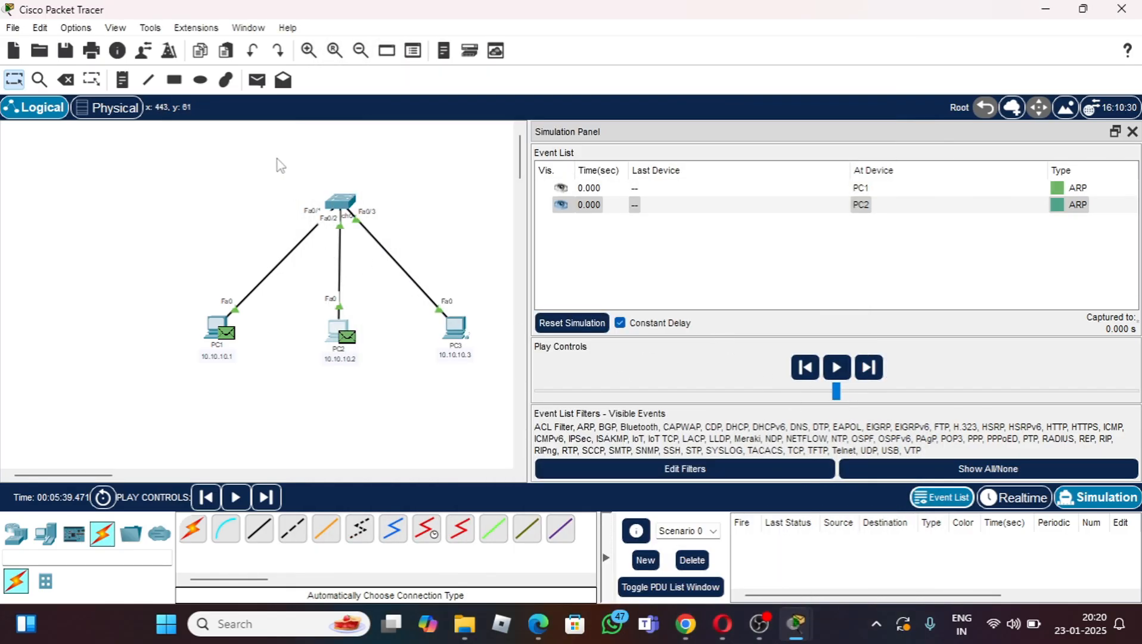
Step: Delete the scenario to clear the pending ARP packets, and add a simple PDU from PC2 to PC3
left_click(691, 560)
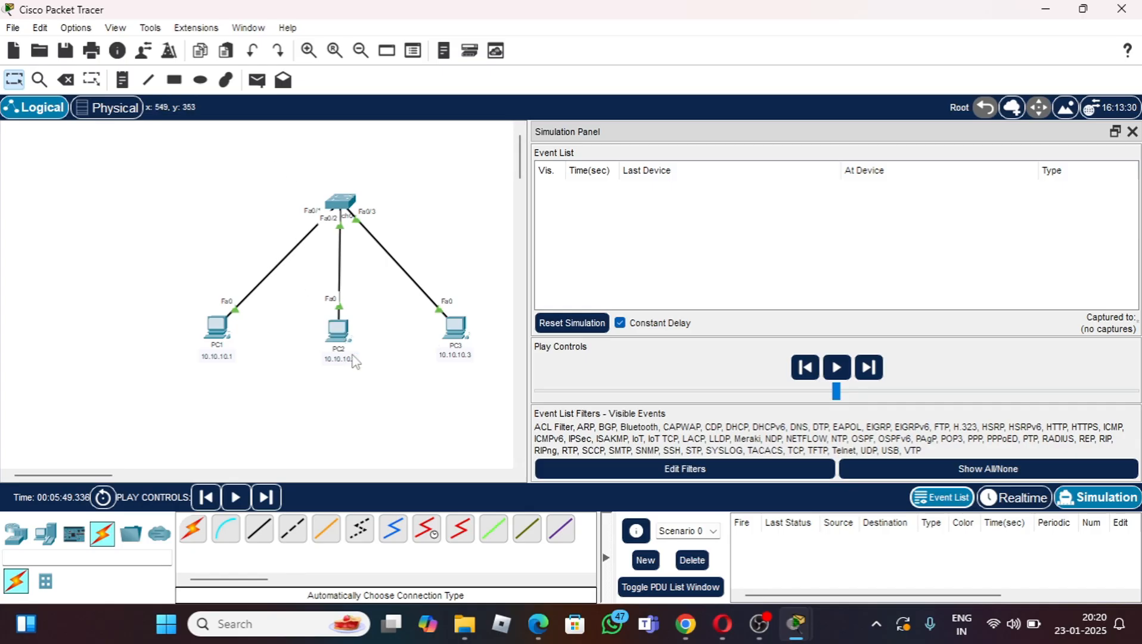
left_click(257, 81)
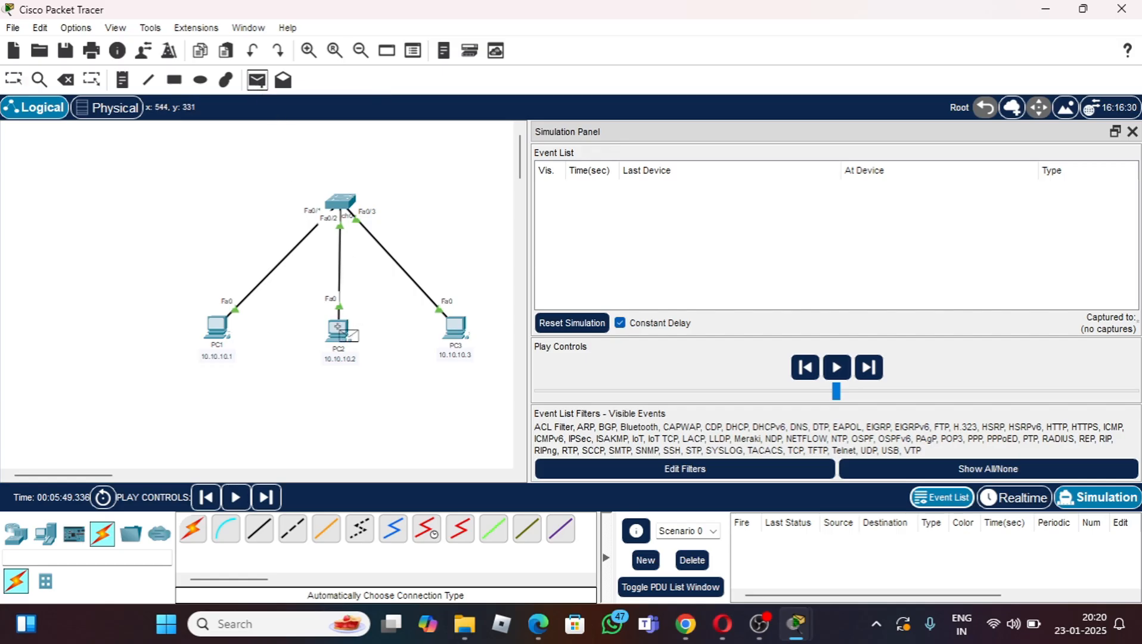
left_click(338, 328)
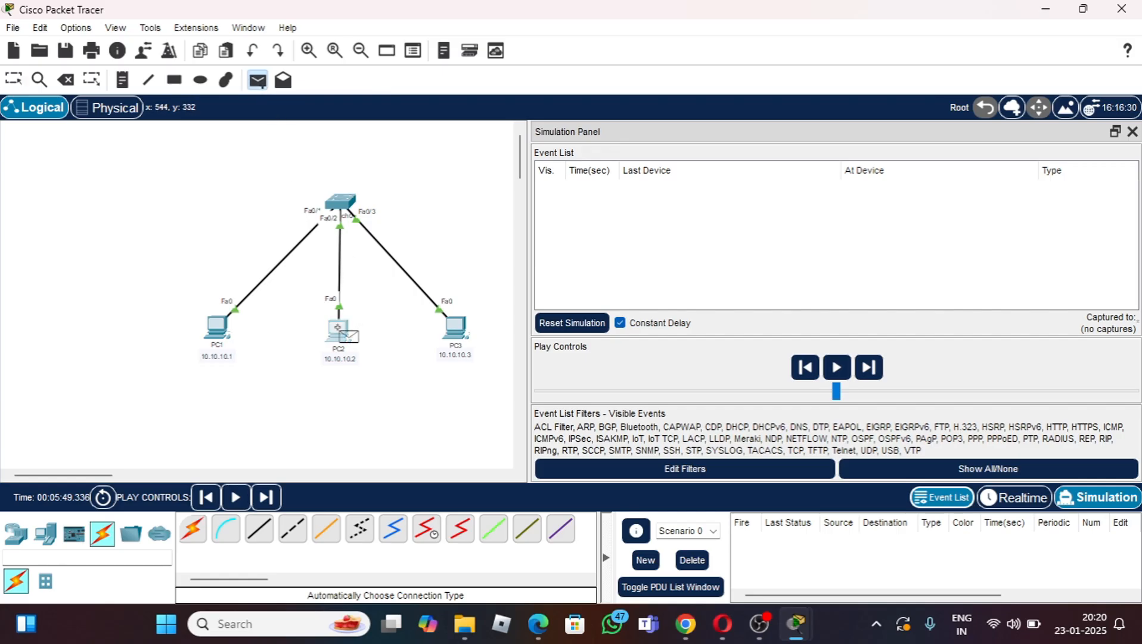
left_click(462, 338)
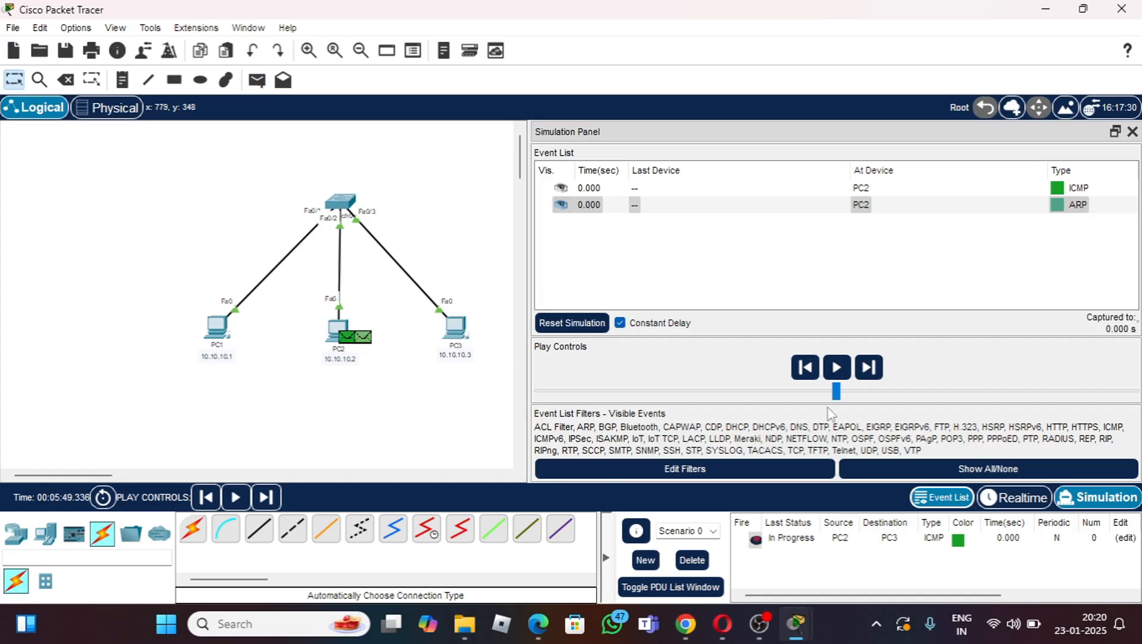
Step: Step the simulation forward through PC2's ARP request and PC3's ARP reply until the reply reaches PC2
left_click(875, 386)
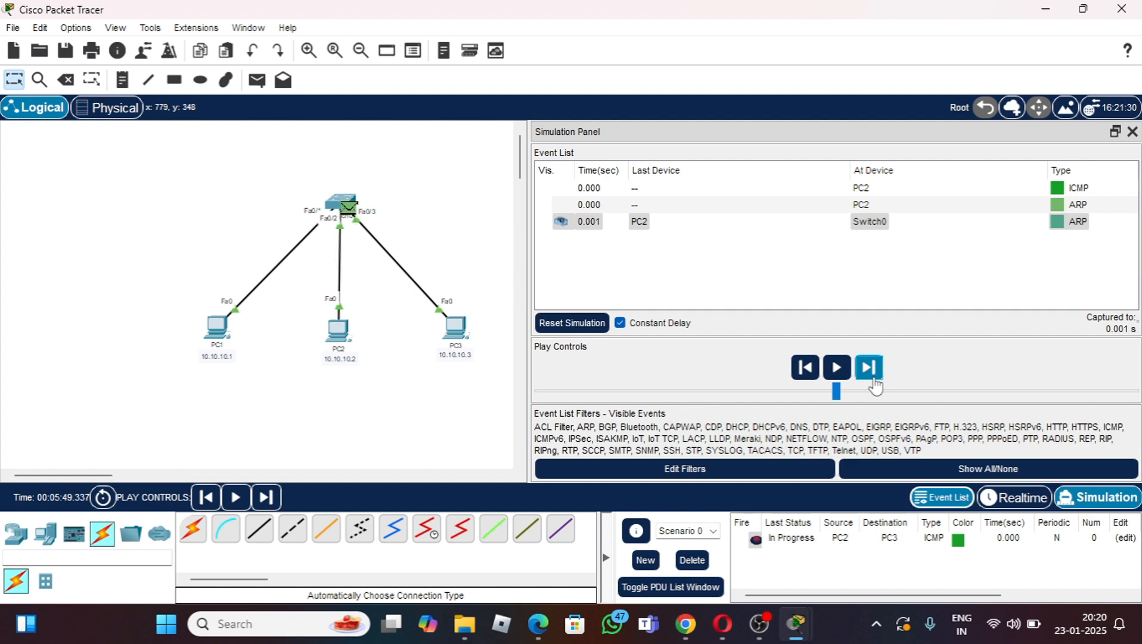
left_click(875, 386)
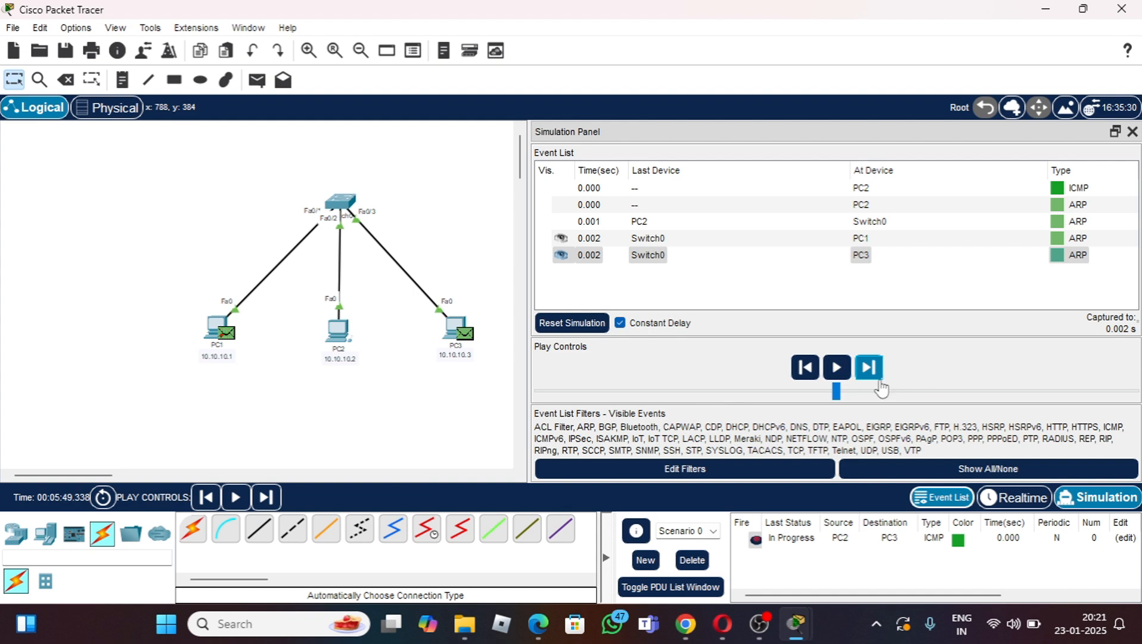
left_click(869, 368)
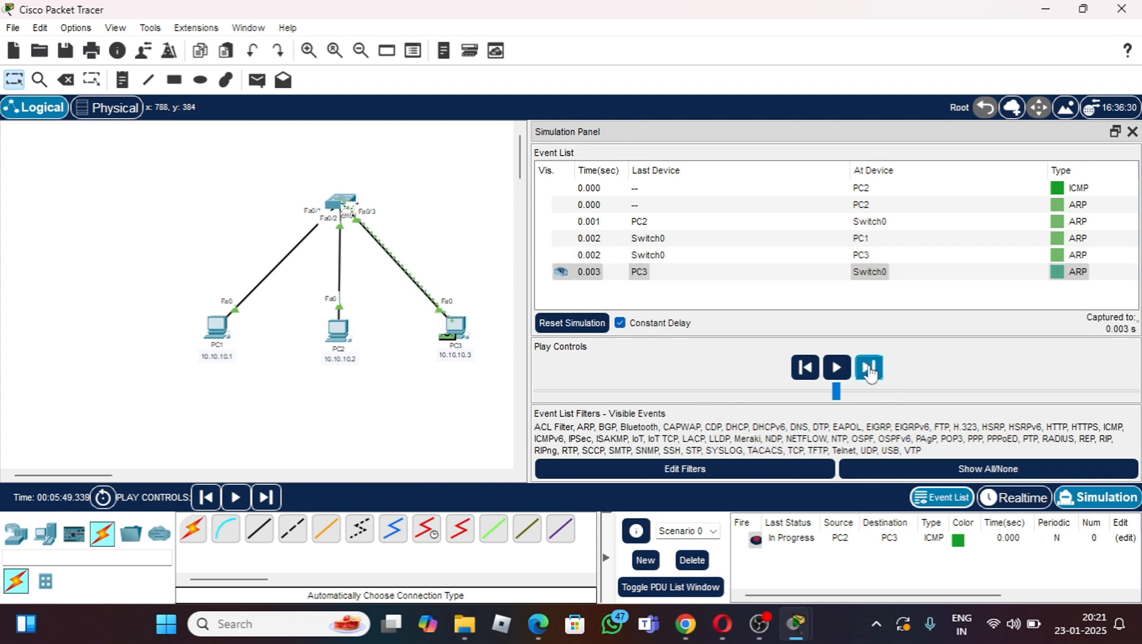
left_click(869, 368)
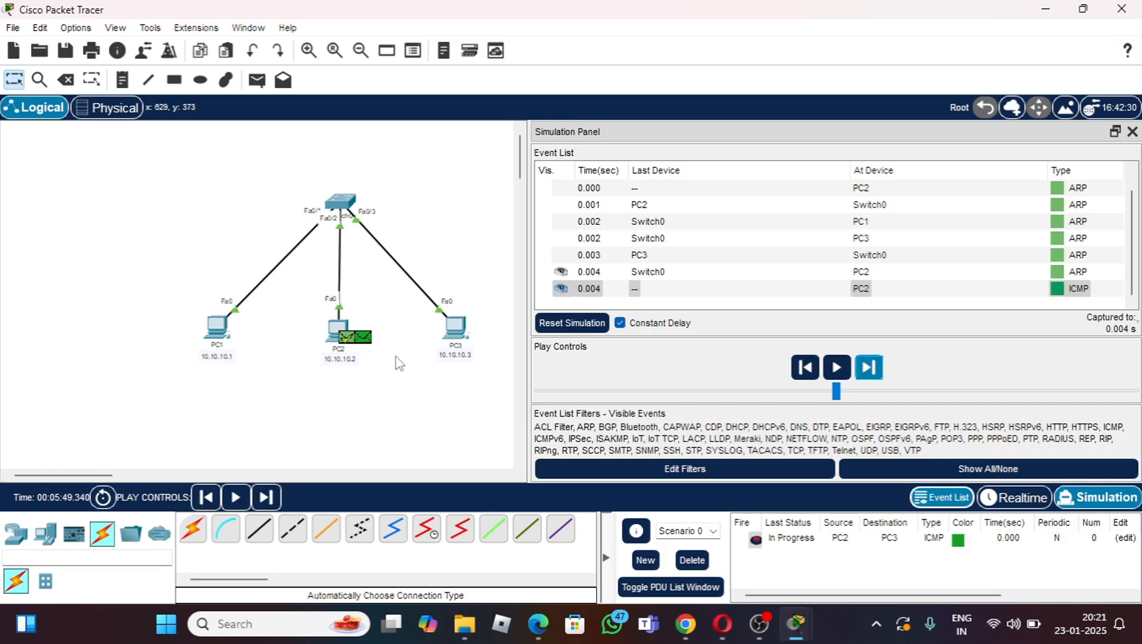
Step: Step the ICMP message from PC2 through the switch to PC3 and its reply back to PC2
left_click(869, 367)
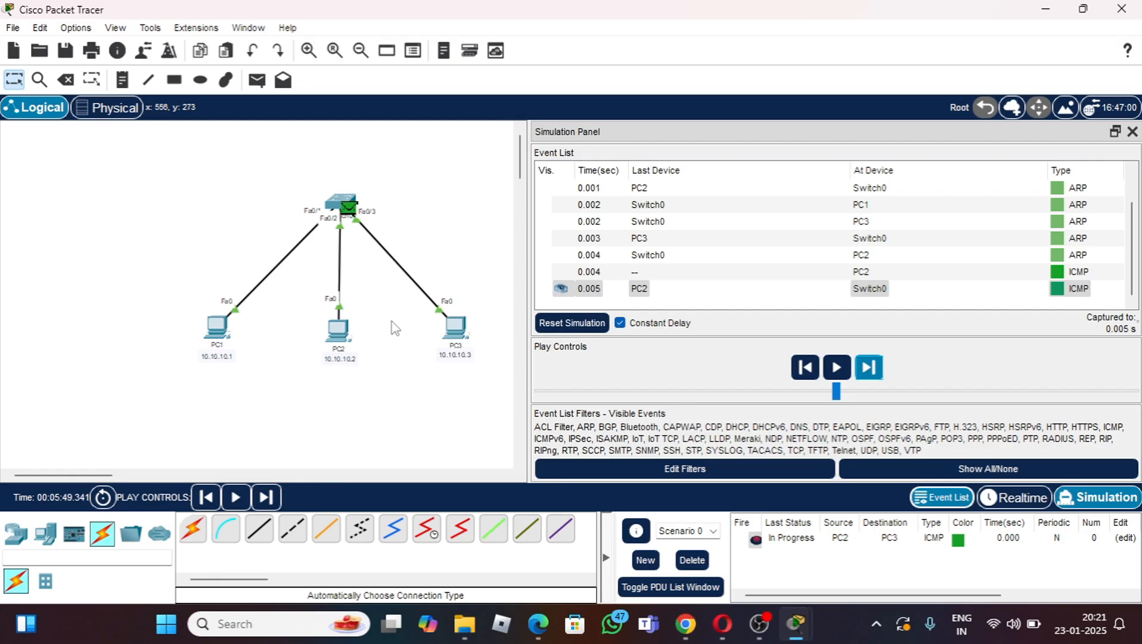
left_click(867, 368)
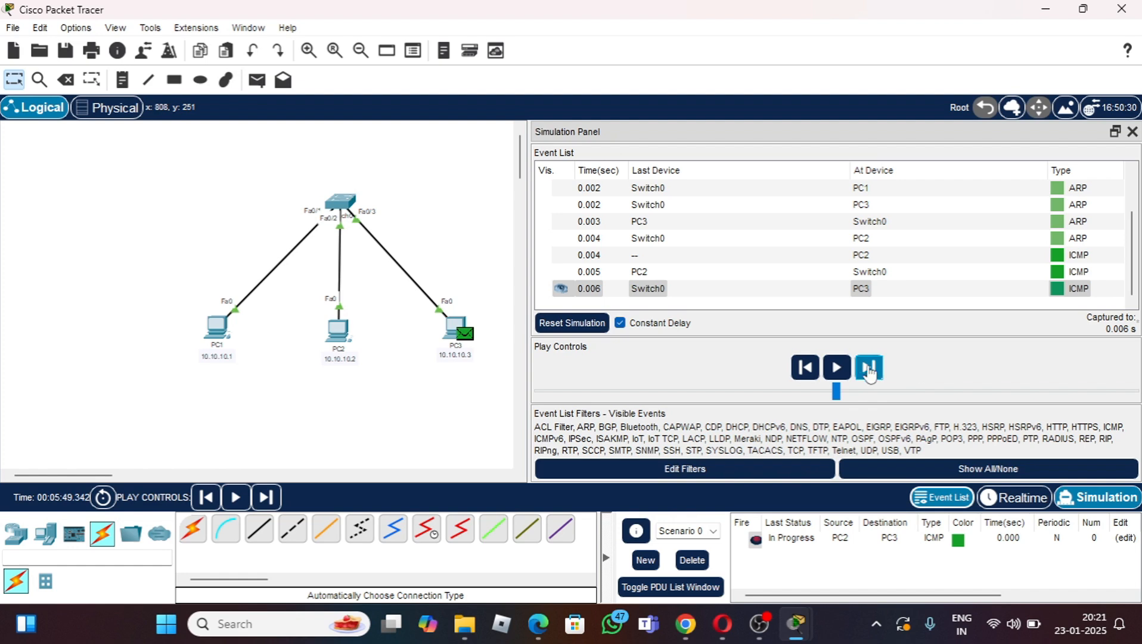
left_click(870, 369)
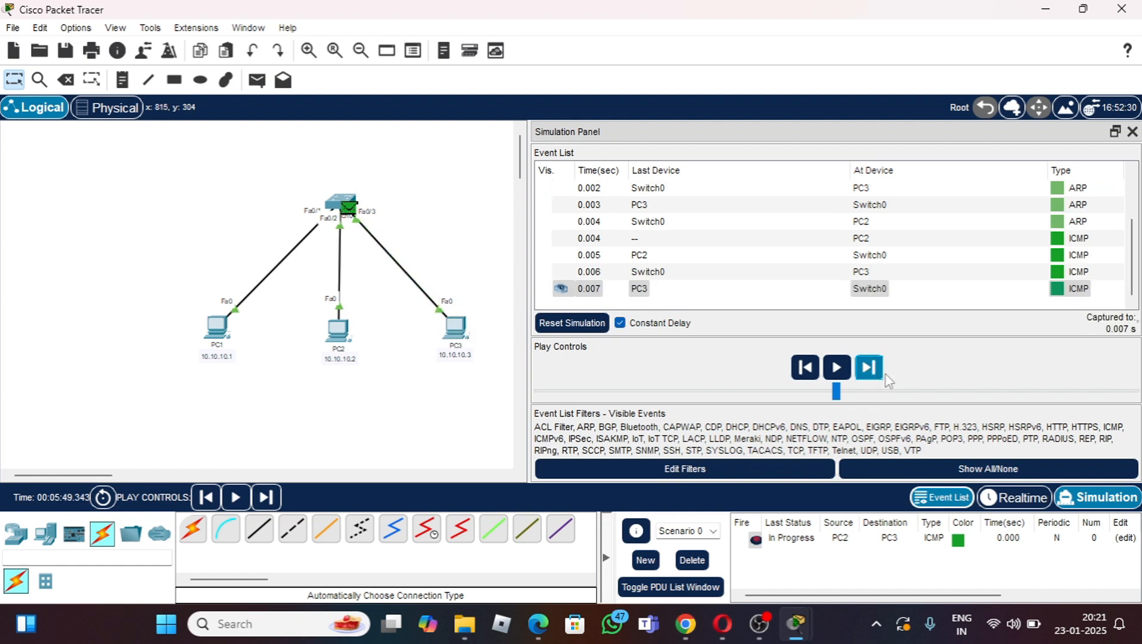
left_click(870, 369)
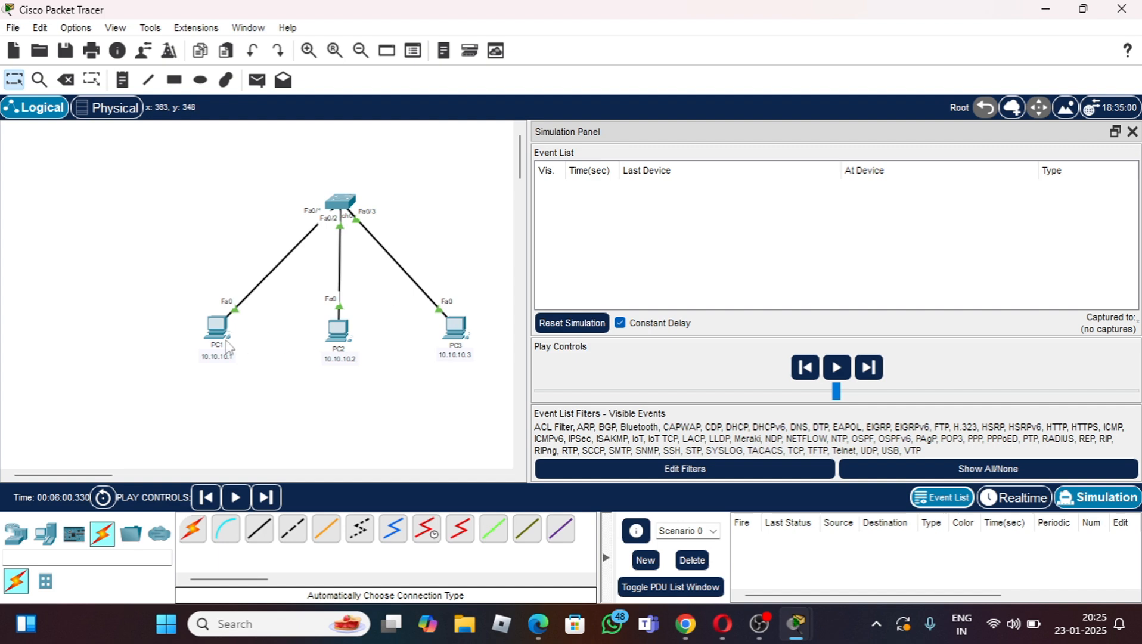
Step: Run arp -a in PC1's Command Prompt to check its ARP table, and close the PC1 window
left_click(216, 327)
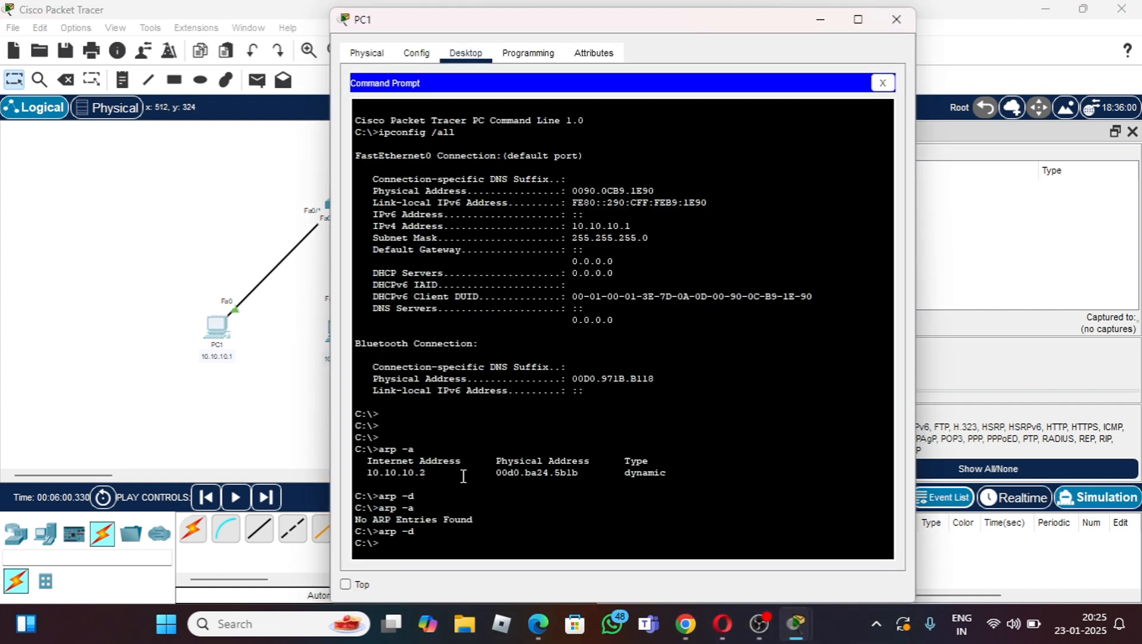
type("arp -a")
key("Return")
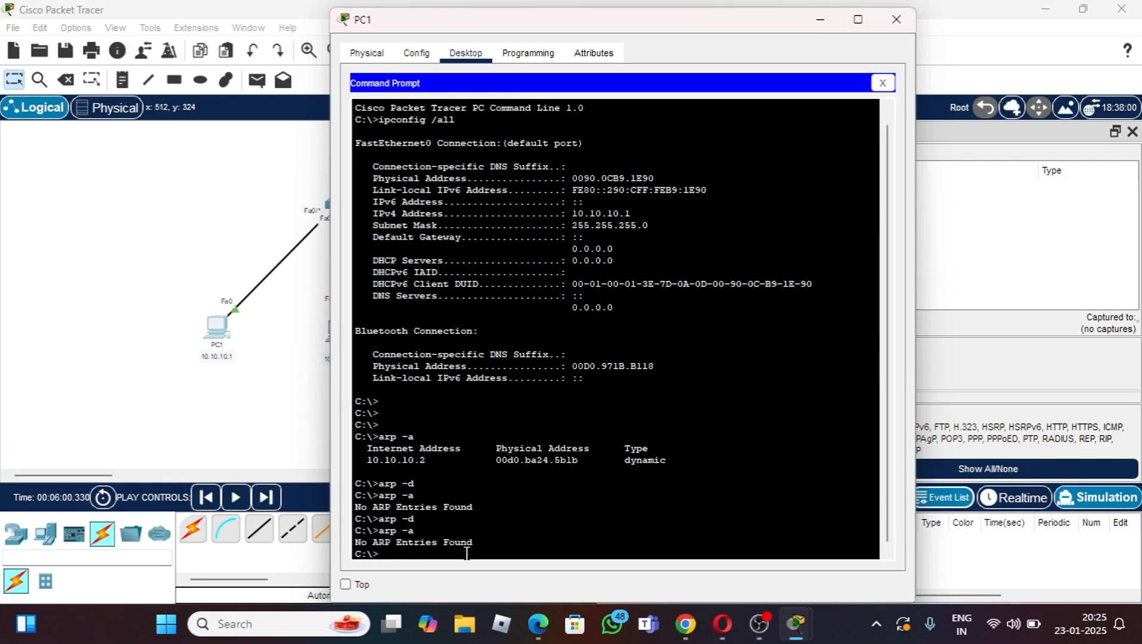
left_click(897, 19)
Step: Run arp -a in PC2's Command Prompt to check its ARP table after the exchange with PC3
left_click(336, 327)
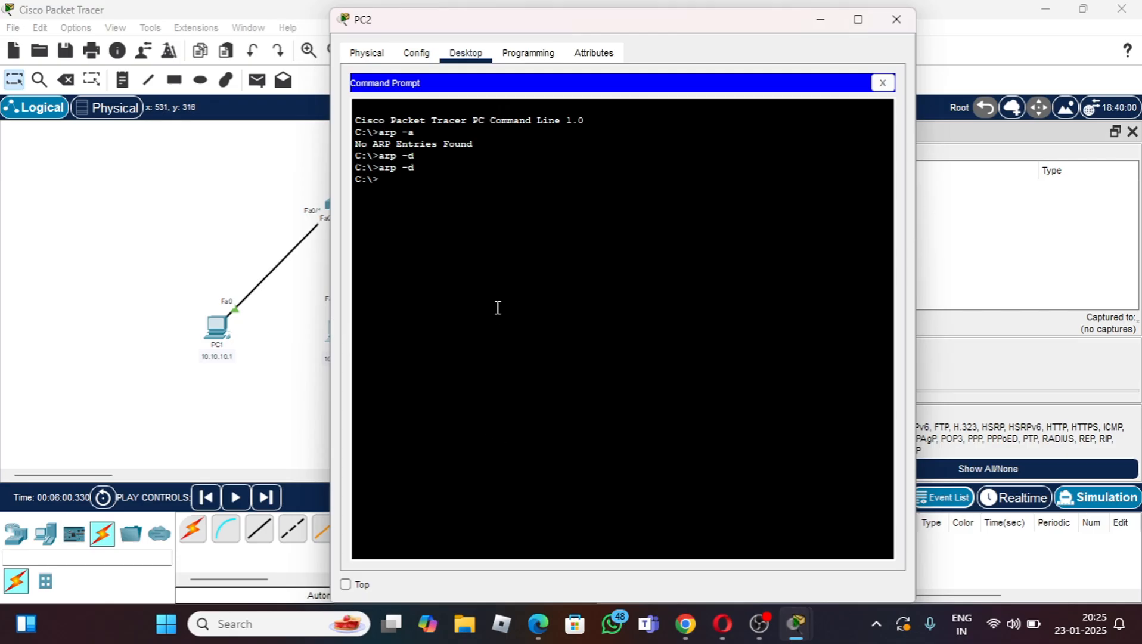
type("arp -a")
key("Return")
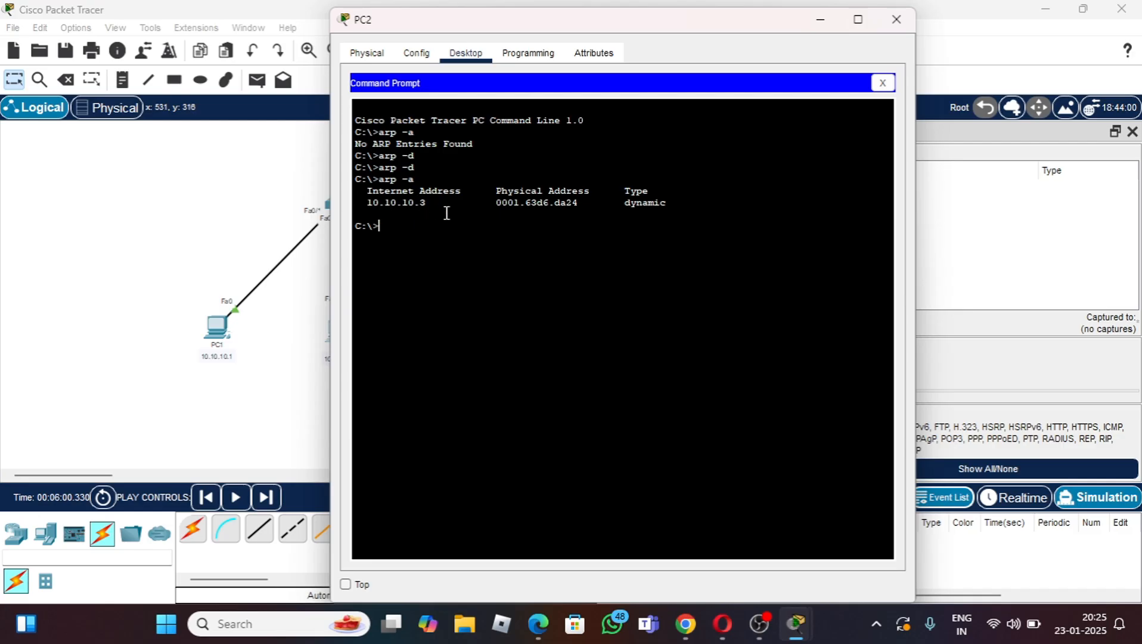
Step: Clear PC2's ARP table by running arp -d in its Command Prompt, and close the PC2 window
key("BackSpace")
key("BackSpace")
key("Up")
key("Return")
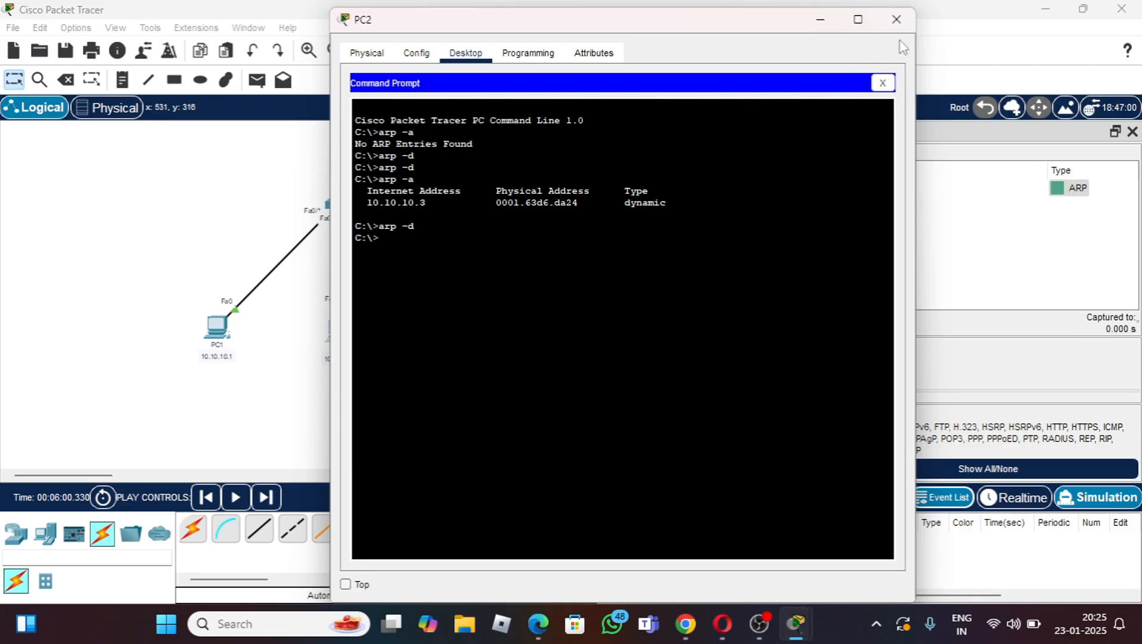
left_click(896, 19)
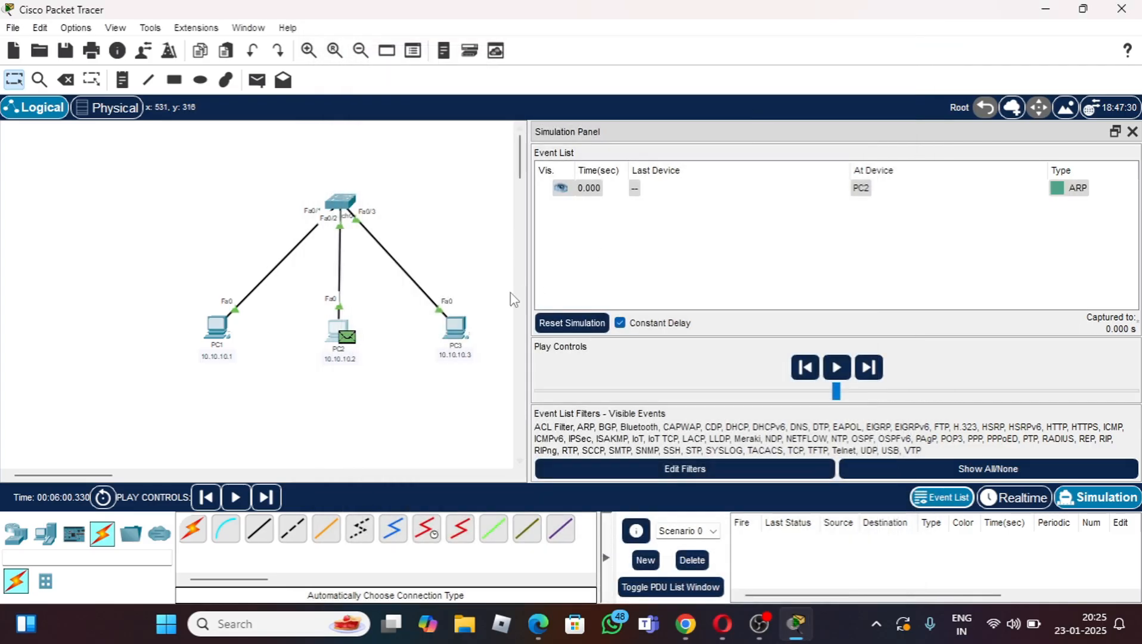
Step: Run arp -a in PC3's Command Prompt to check its ARP table
left_click(455, 322)
left_click(720, 157)
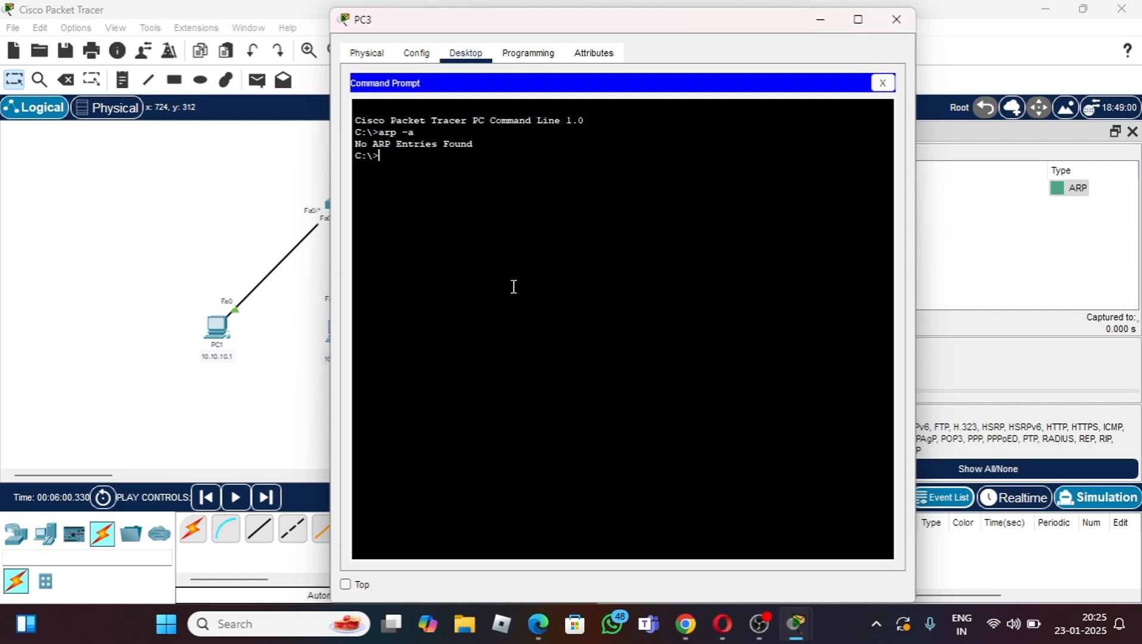
key("Up")
key("BackSpace")
key("BackSpace")
key("BackSpace")
type("-a")
key("Return")
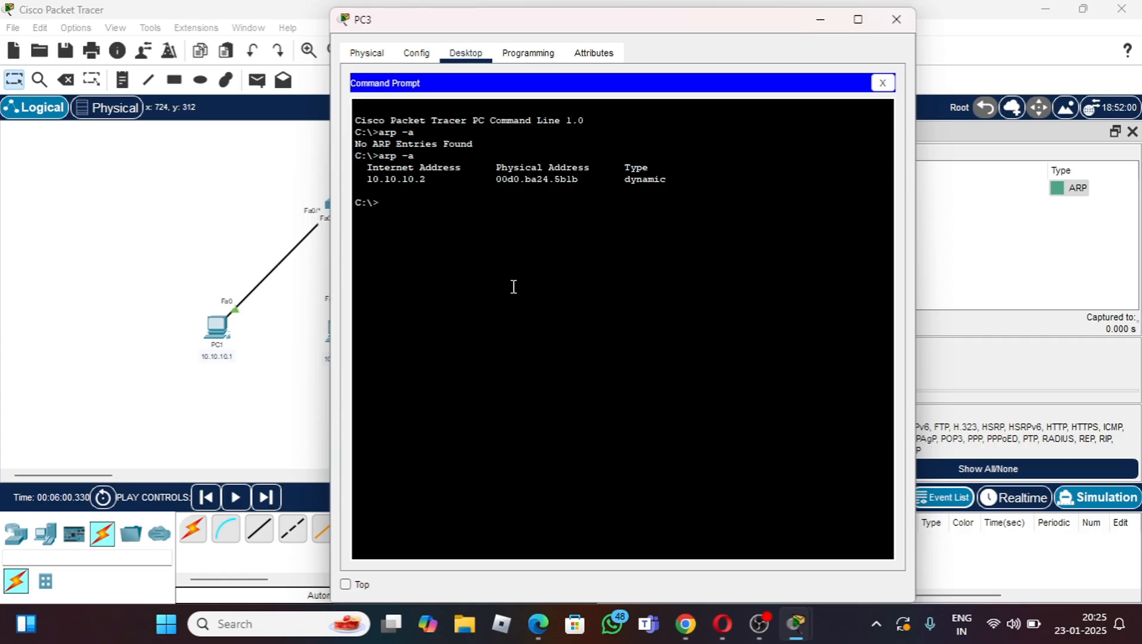
Step: Clear PC3's ARP table by running arp -d in its Command Prompt, and close the PC3 window
key("Up")
key("BackSpace")
type("d")
key("Return")
key("Return")
key("Return")
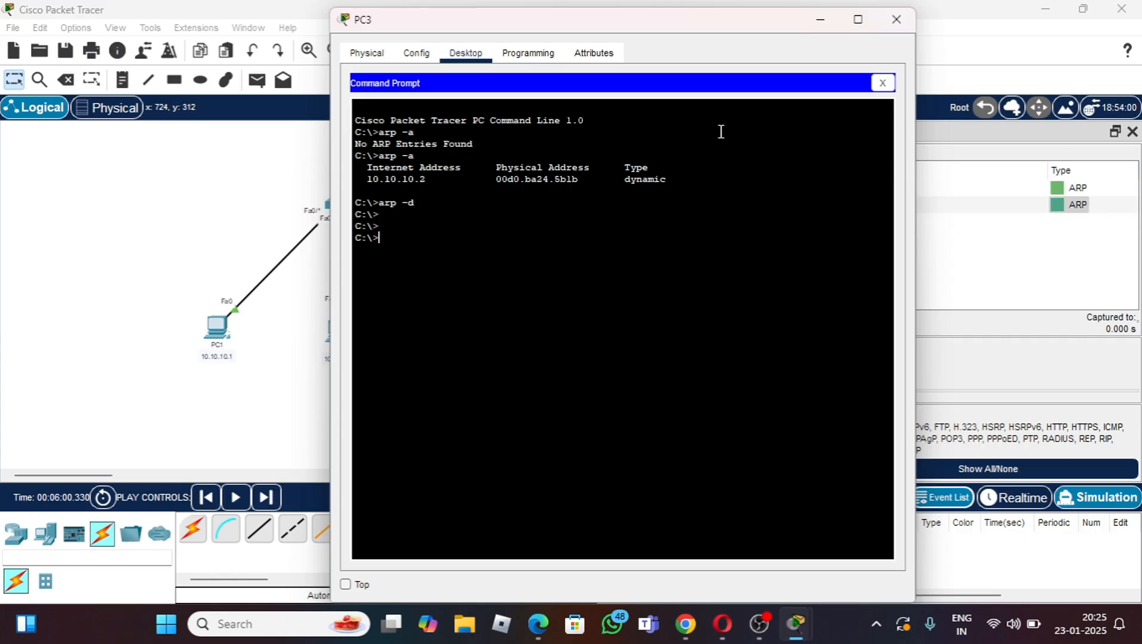
left_click(901, 26)
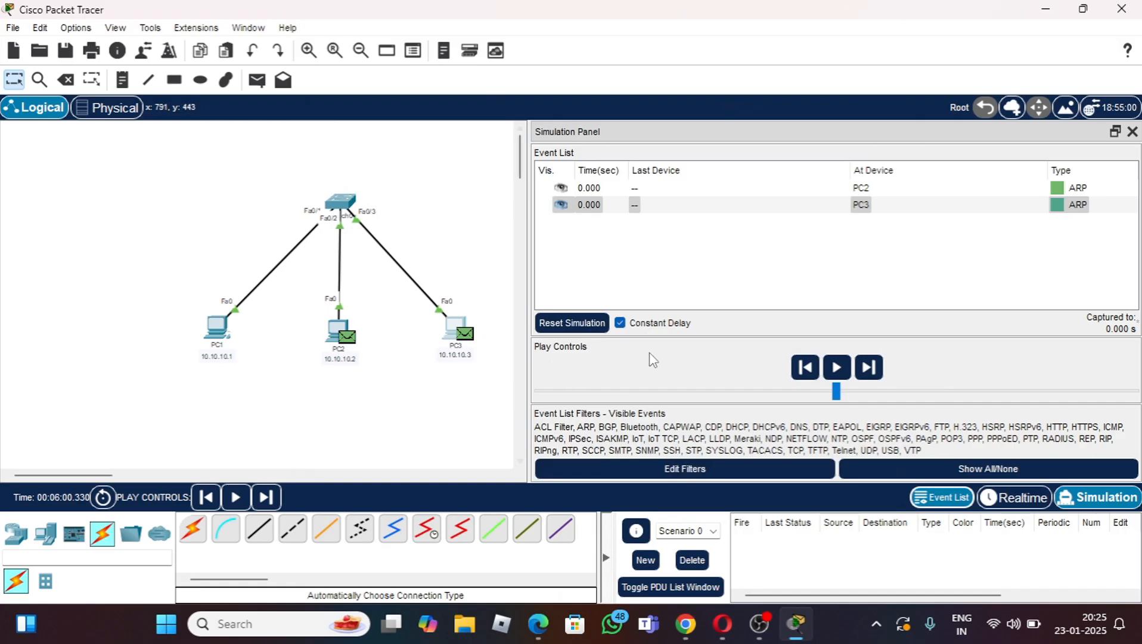
Step: Delete the current scenario to clear the pending events, and add a simple PDU from PC2 to PC1
left_click(693, 560)
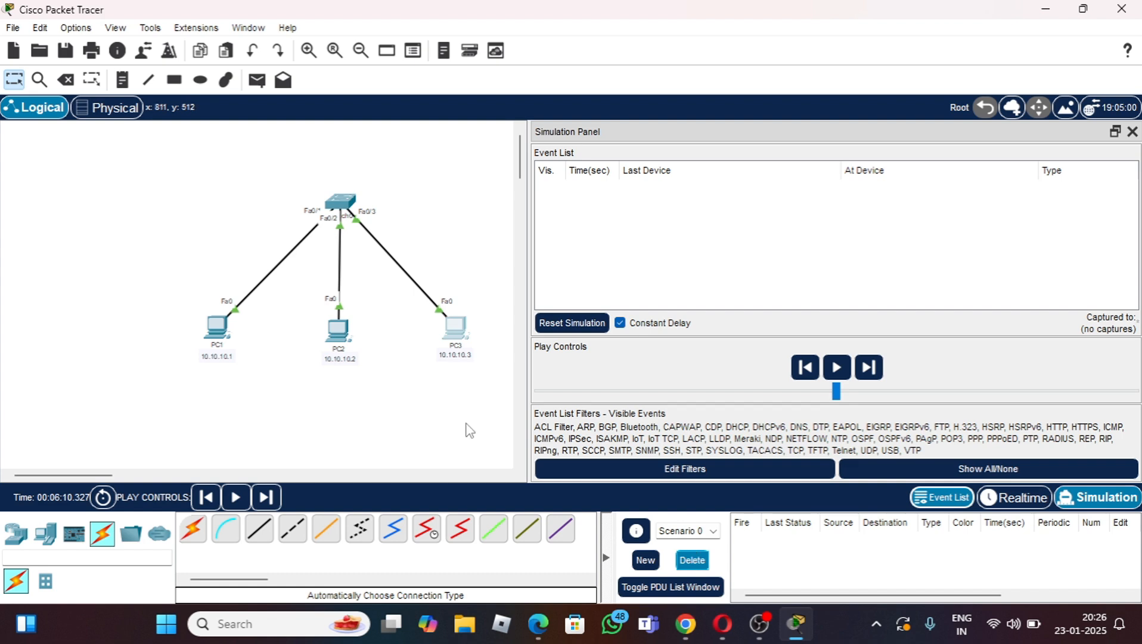
left_click(257, 79)
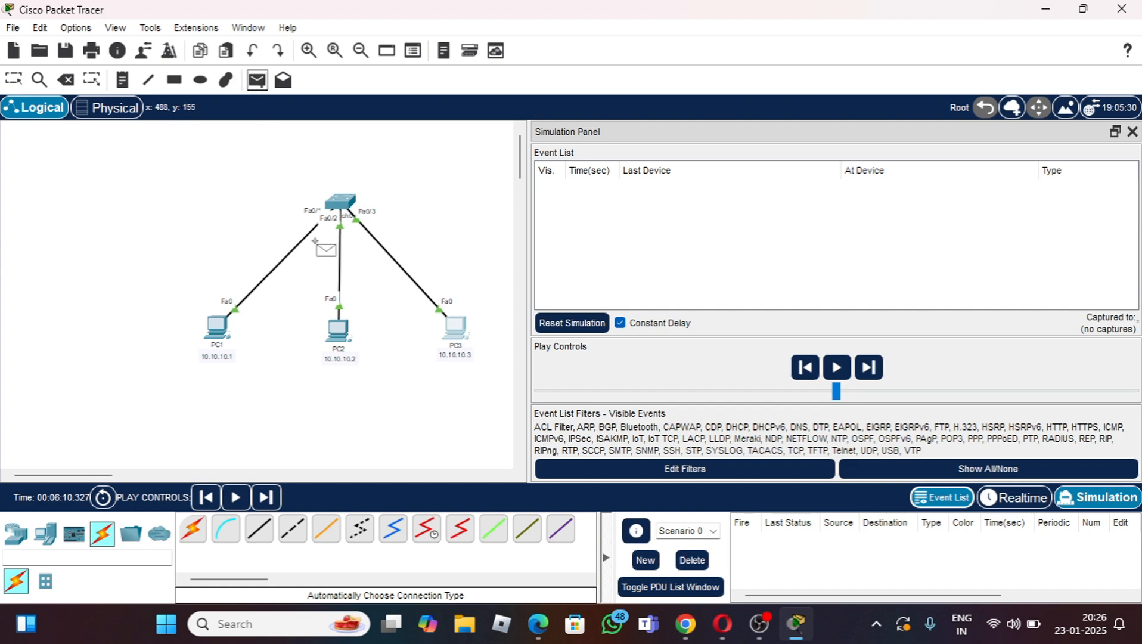
left_click(345, 334)
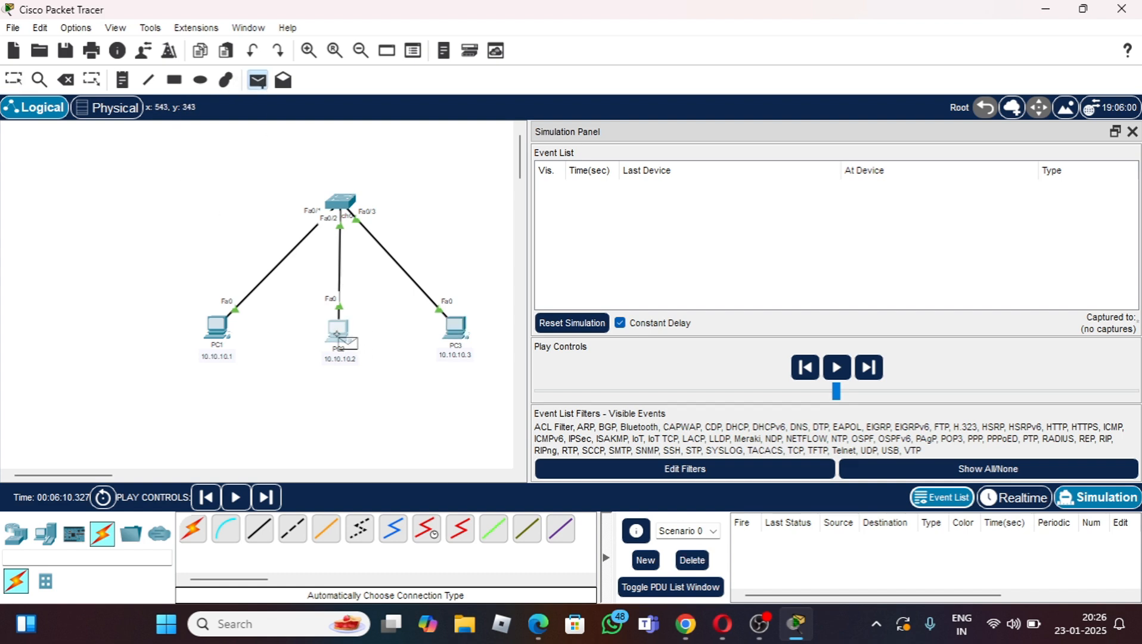
left_click(217, 326)
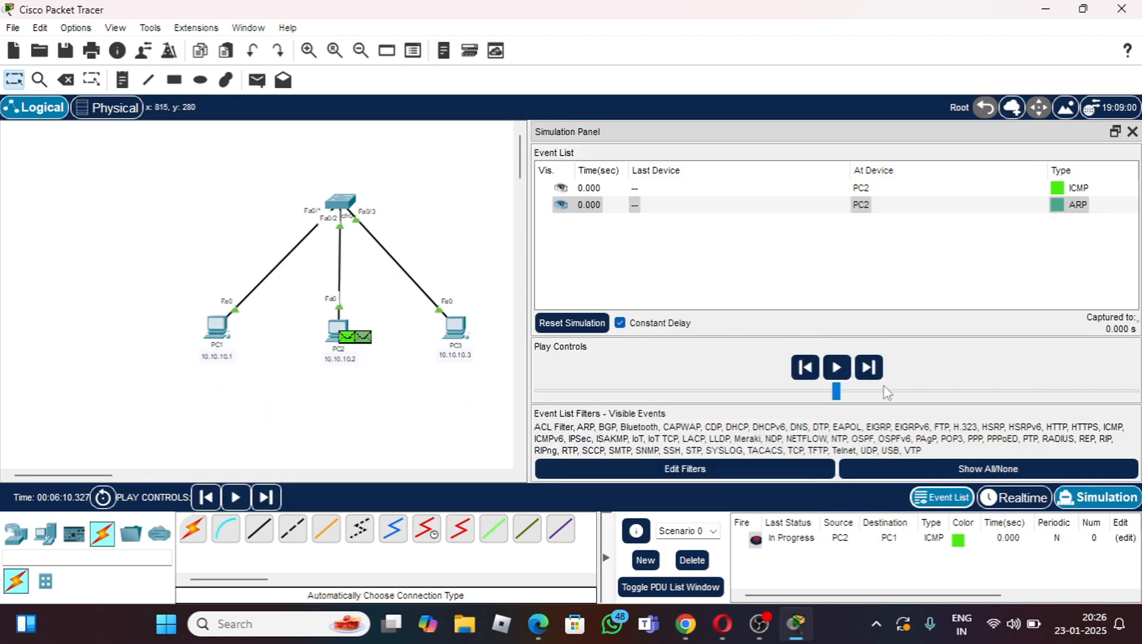
Step: Step the simulation forward through PC2's ARP broadcast and PC1's ARP reply until the reply reaches PC2
left_click(871, 372)
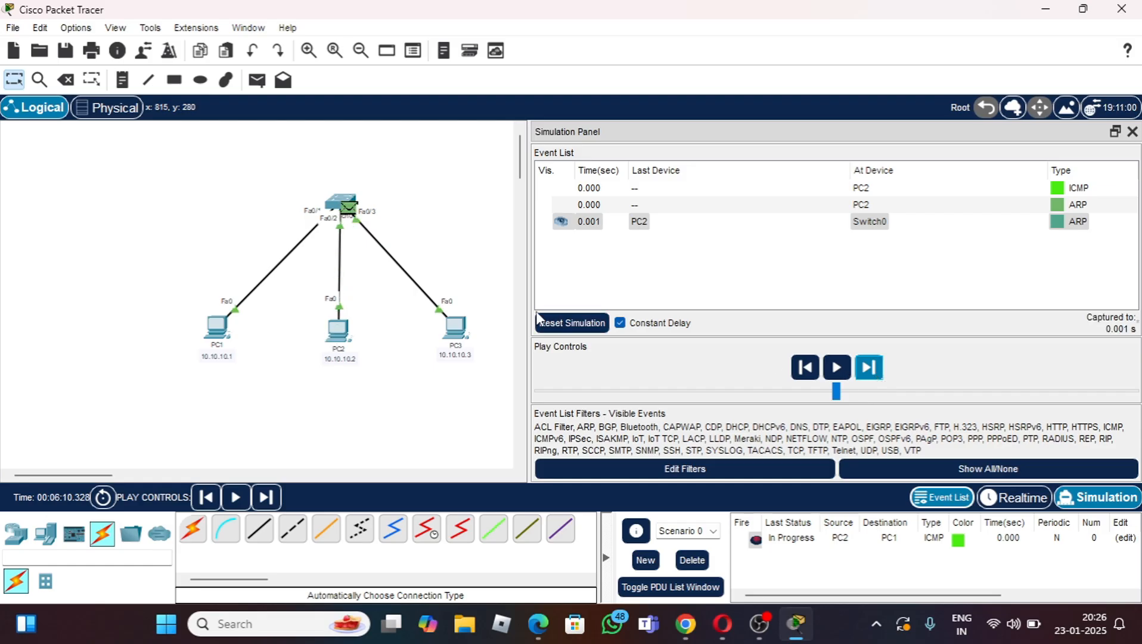
left_click(869, 368)
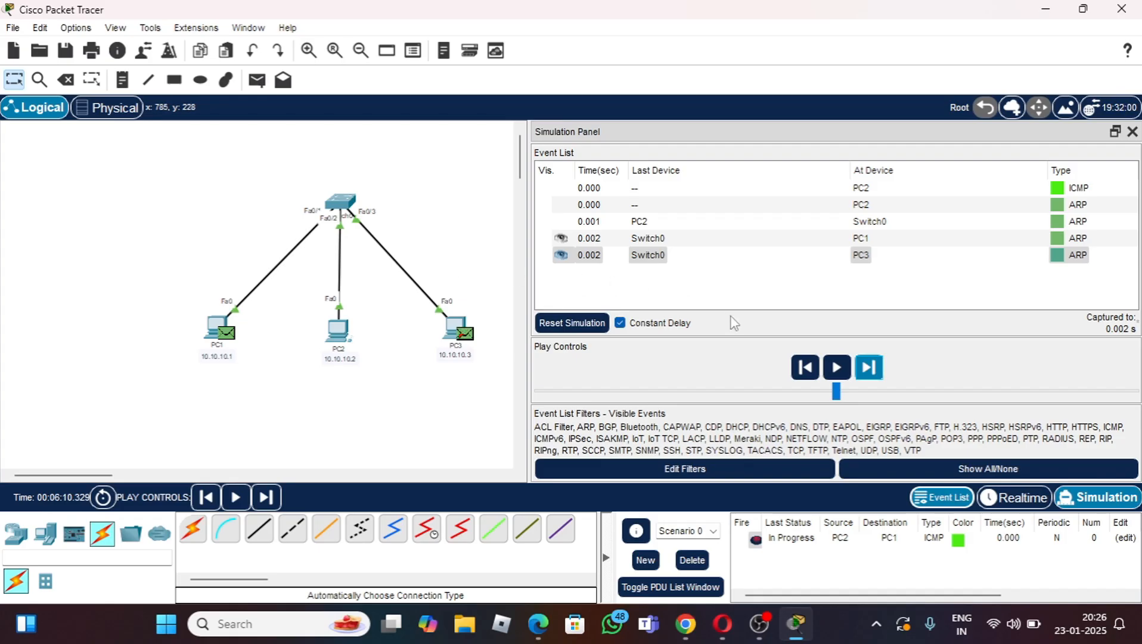
left_click(870, 371)
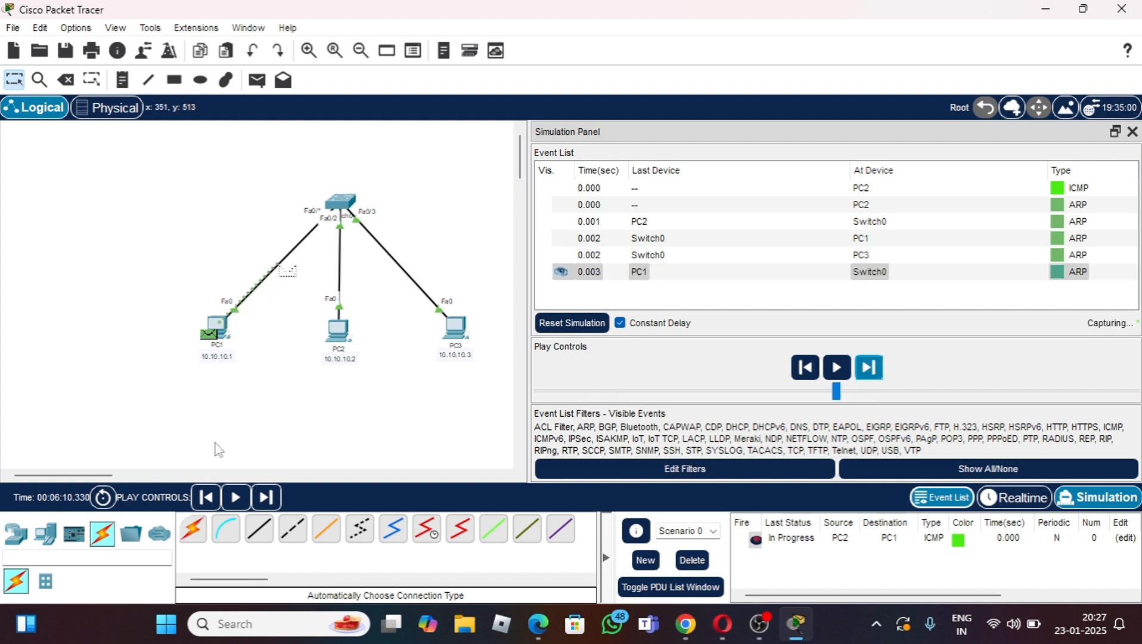
left_click(870, 369)
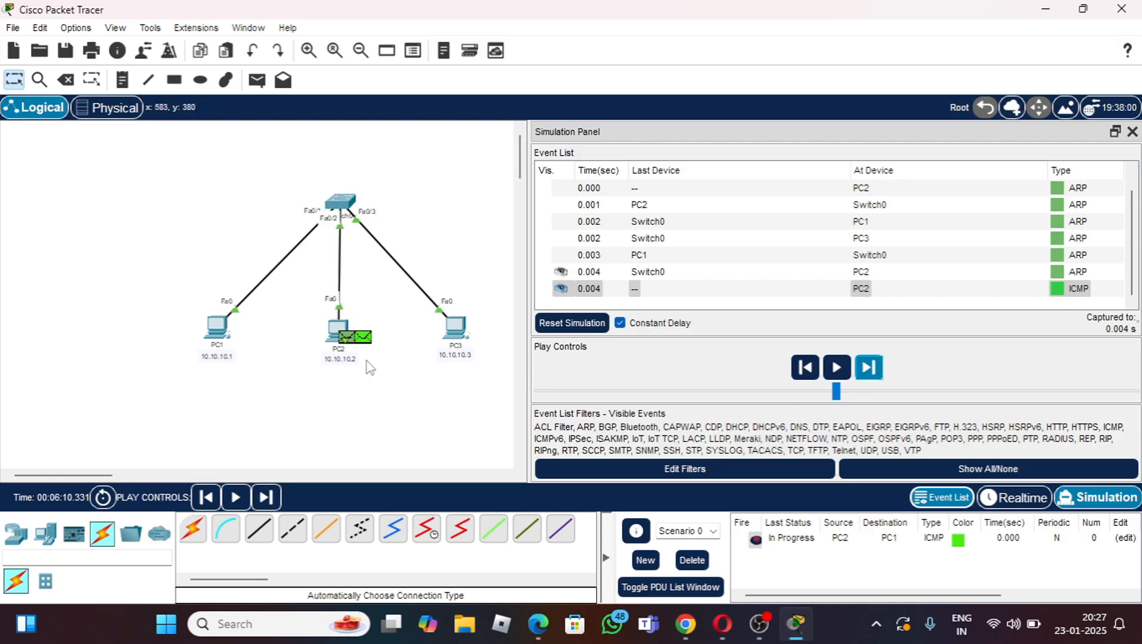
Step: Step the ICMP message from PC2 through the switch to PC1 and its reply back to PC2, and close the Simulation Panel
left_click(882, 371)
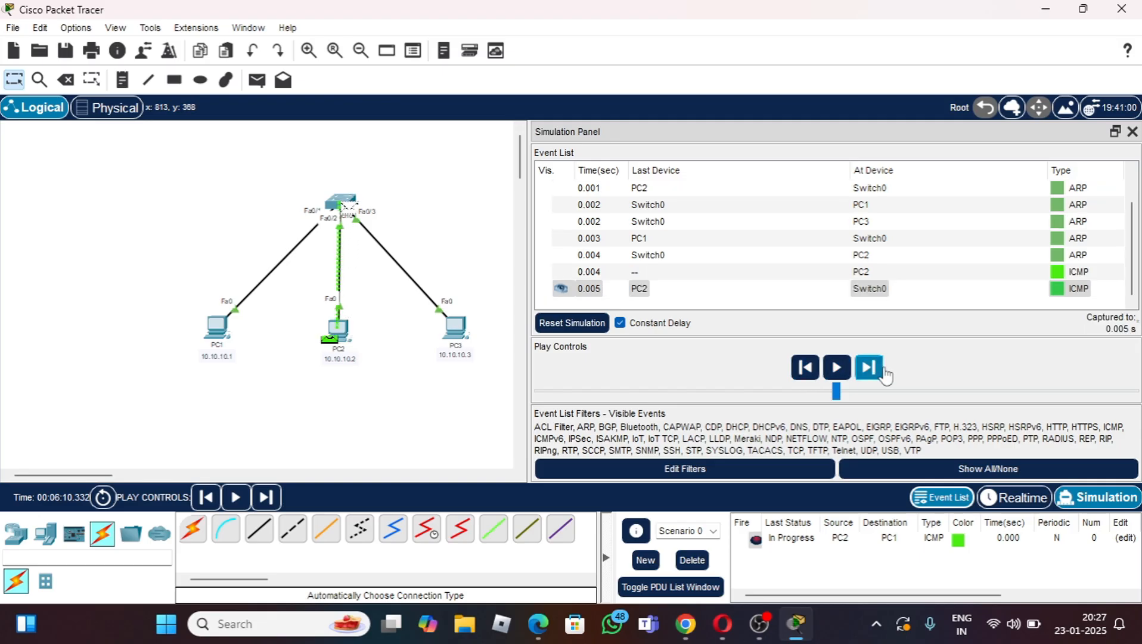
left_click(884, 372)
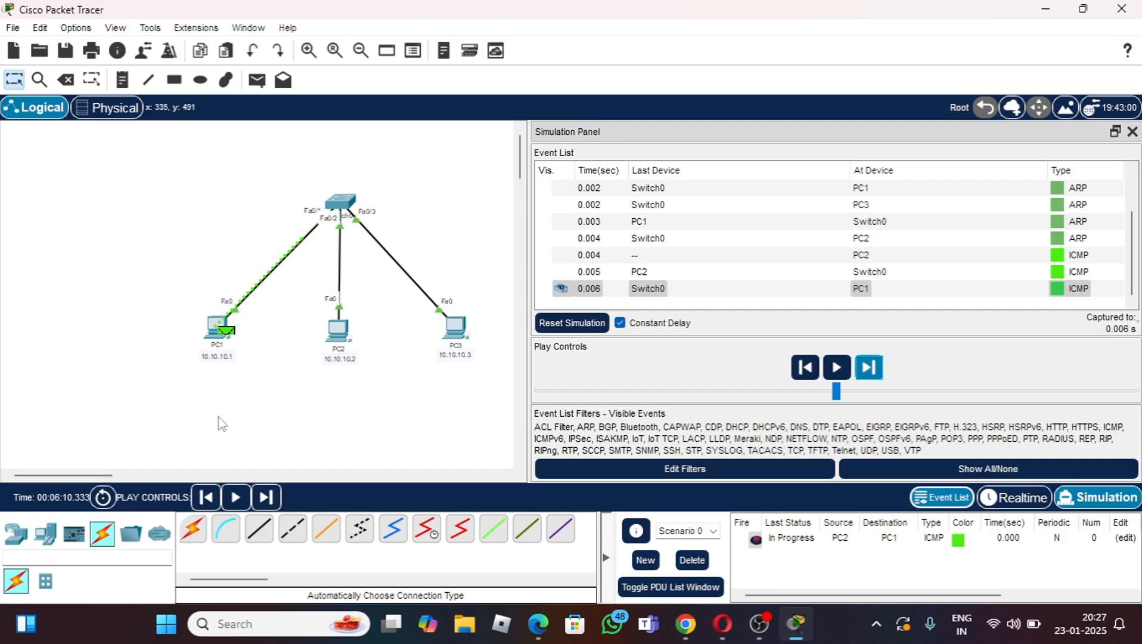
left_click(875, 363)
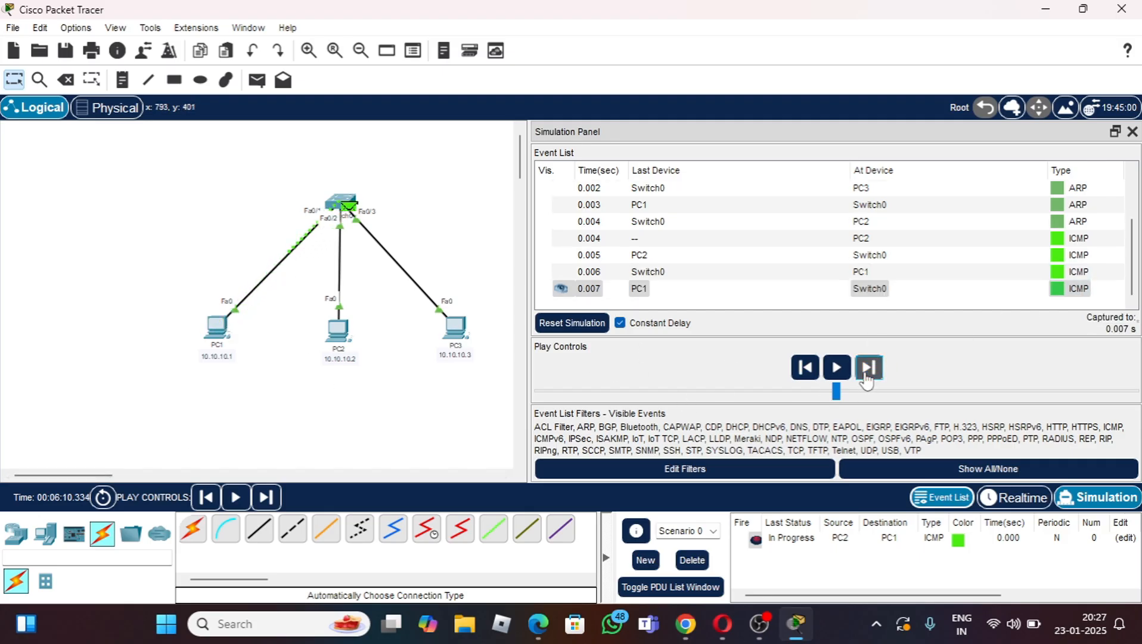
left_click(868, 375)
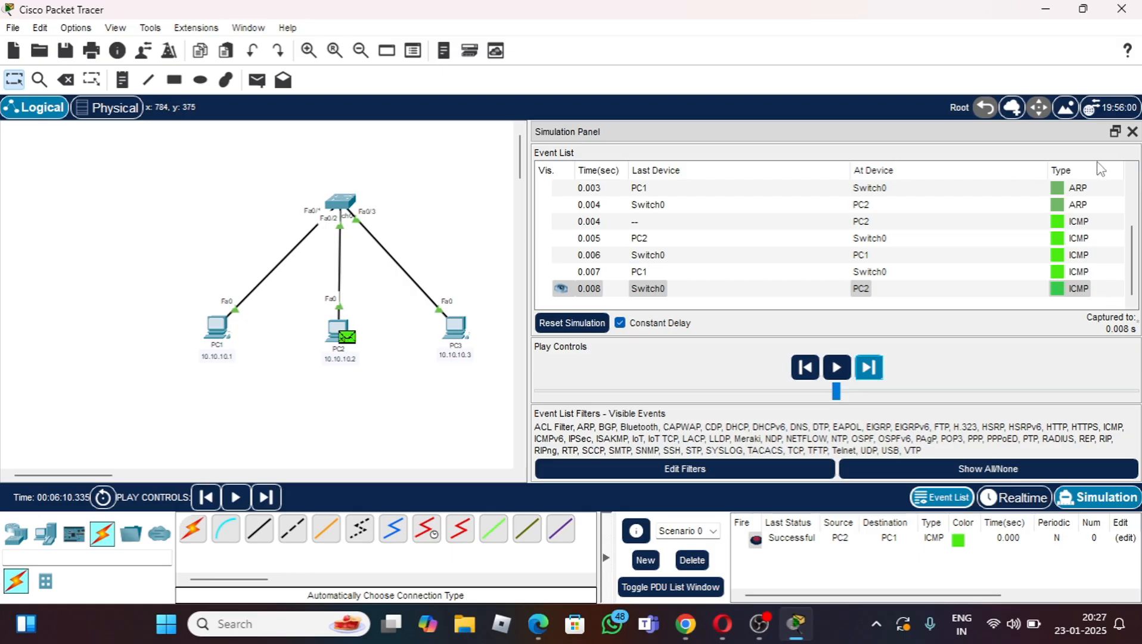
left_click(1132, 132)
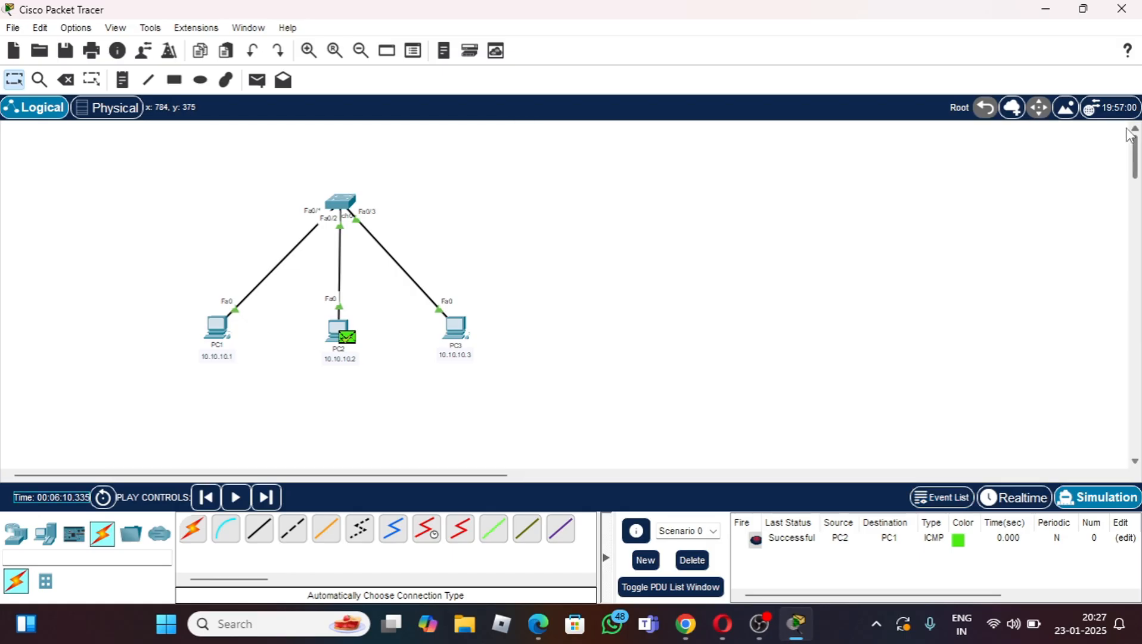